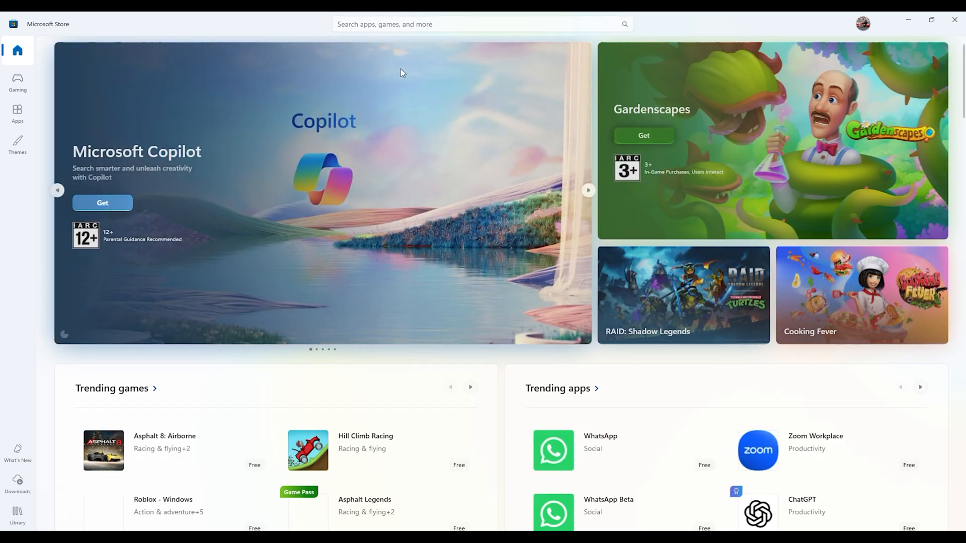
# - Search the Microsoft Store for "microsoft teams" and install the Microsoft Teams app
pyautogui.click(390, 25)
pyautogui.write('microsoft')
pyautogui.press('Return')
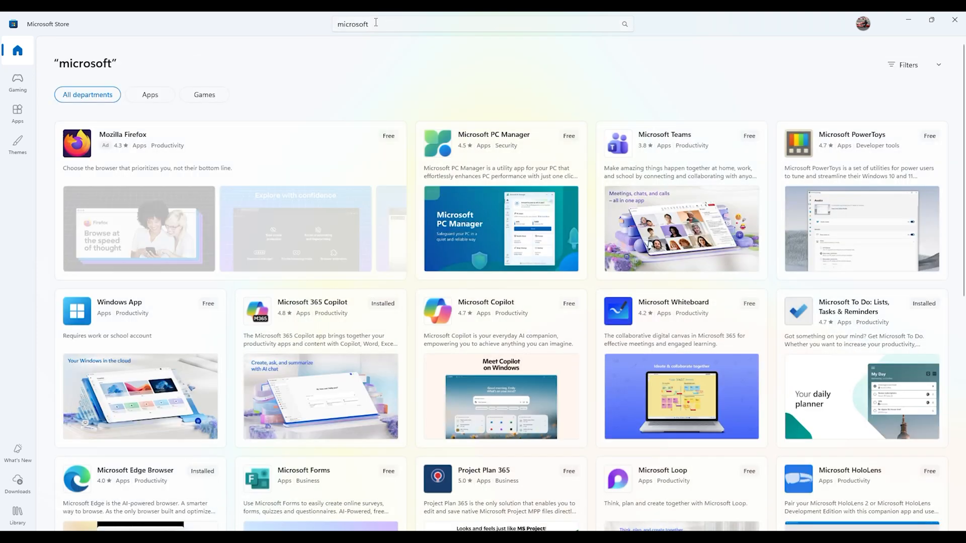
pyautogui.click(378, 23)
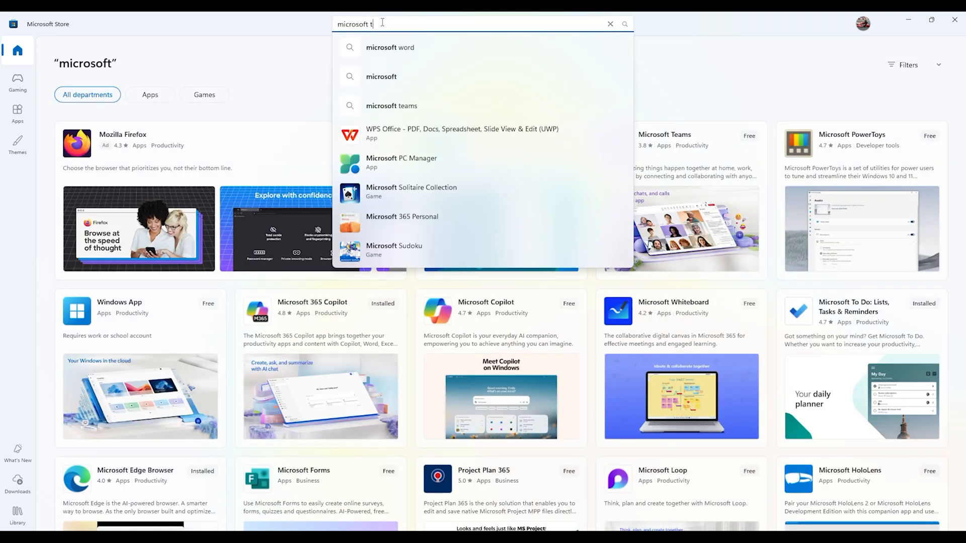
pyautogui.write('teams')
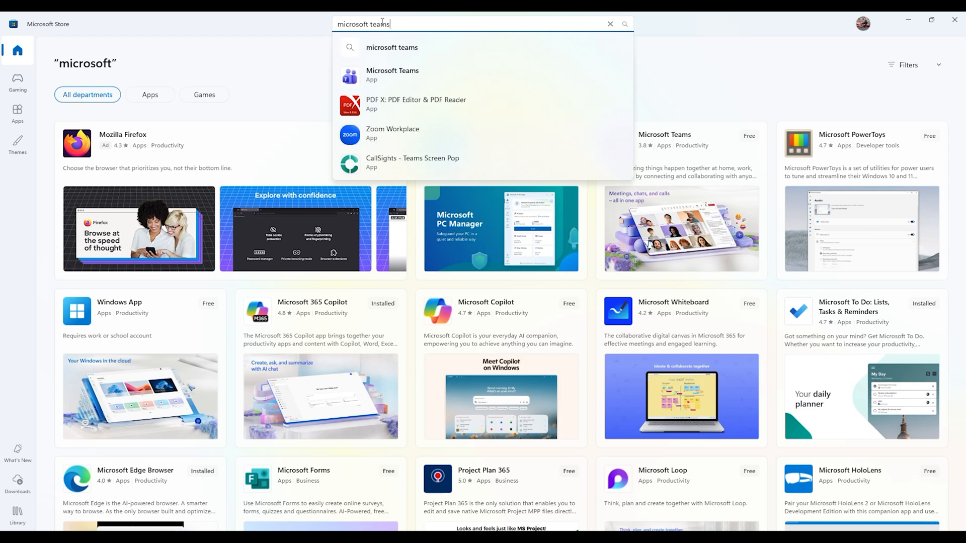
pyautogui.click(379, 83)
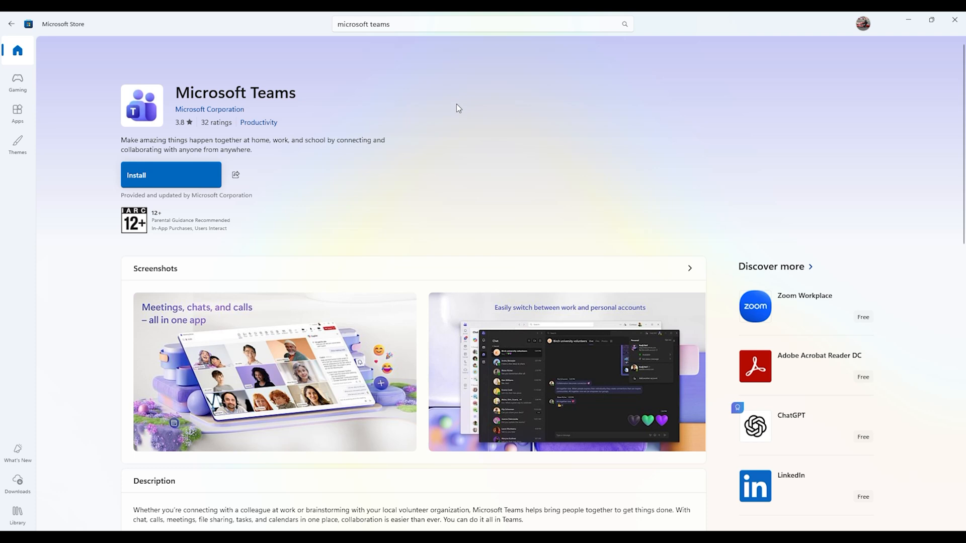
pyautogui.click(163, 175)
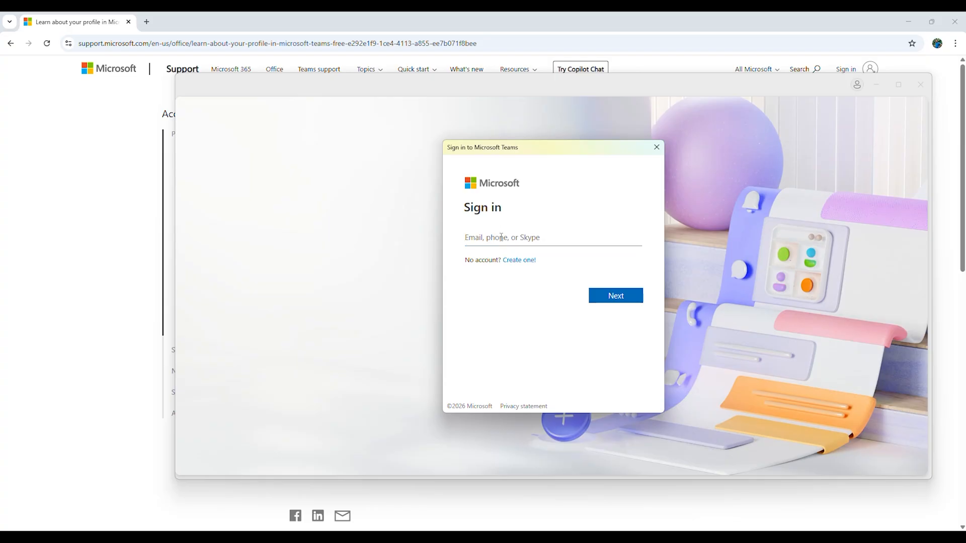
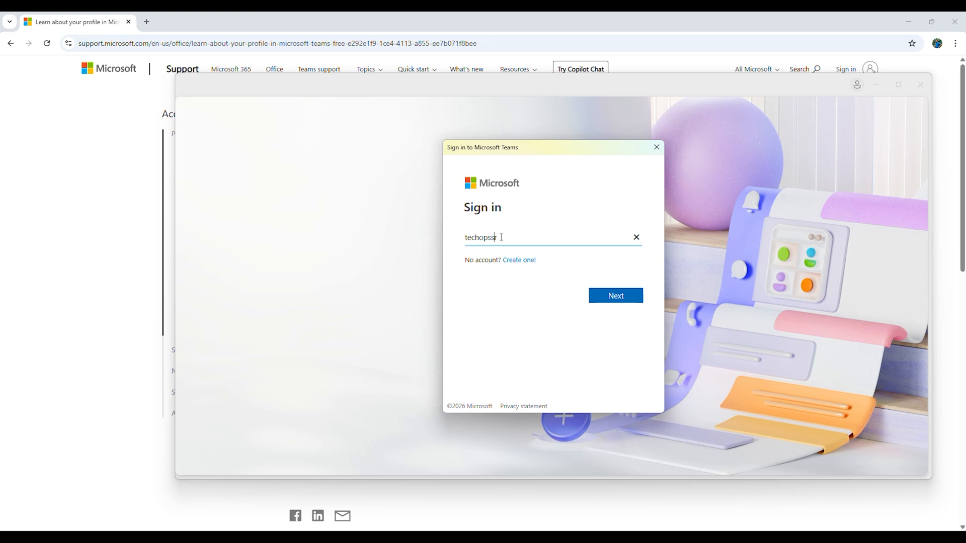
# - Sign in to Microsoft Teams with the account's e-mail and continue past the welcome screen with that account
pyautogui.click(617, 296)
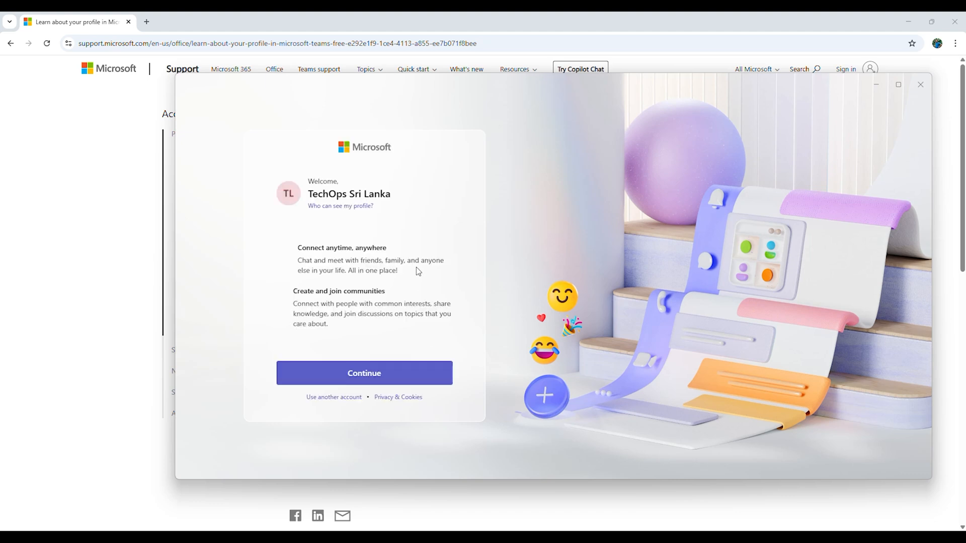
pyautogui.click(376, 378)
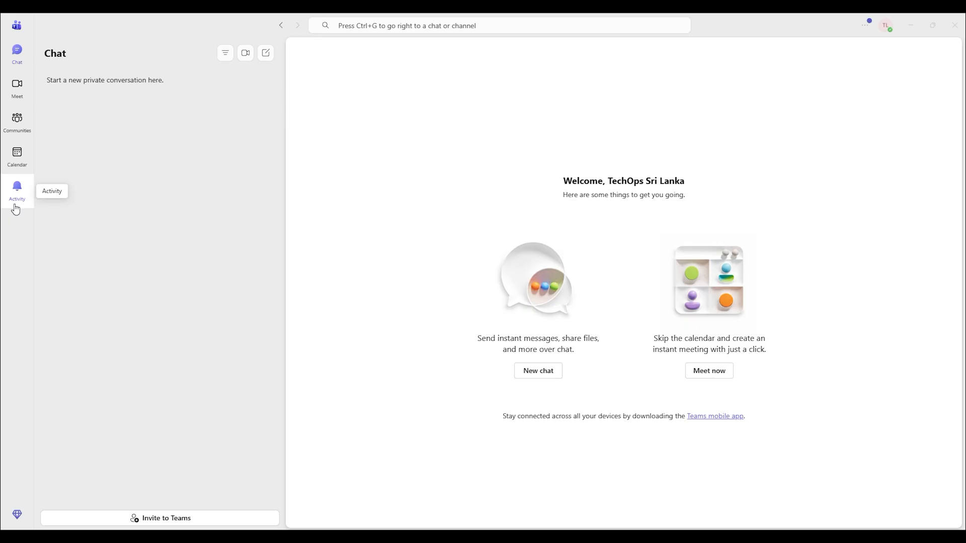
# - View the Activity feed and return to the Chat section
pyautogui.click(19, 194)
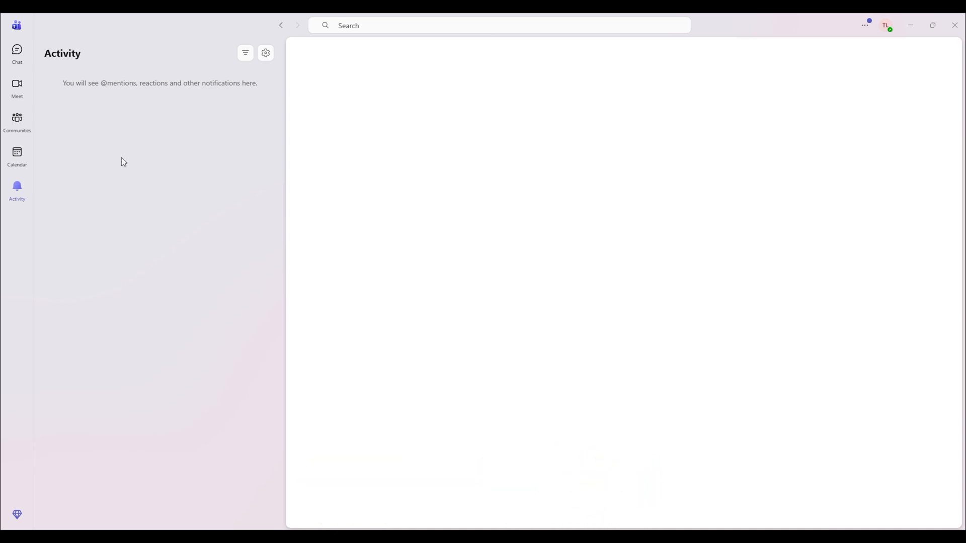
pyautogui.click(20, 56)
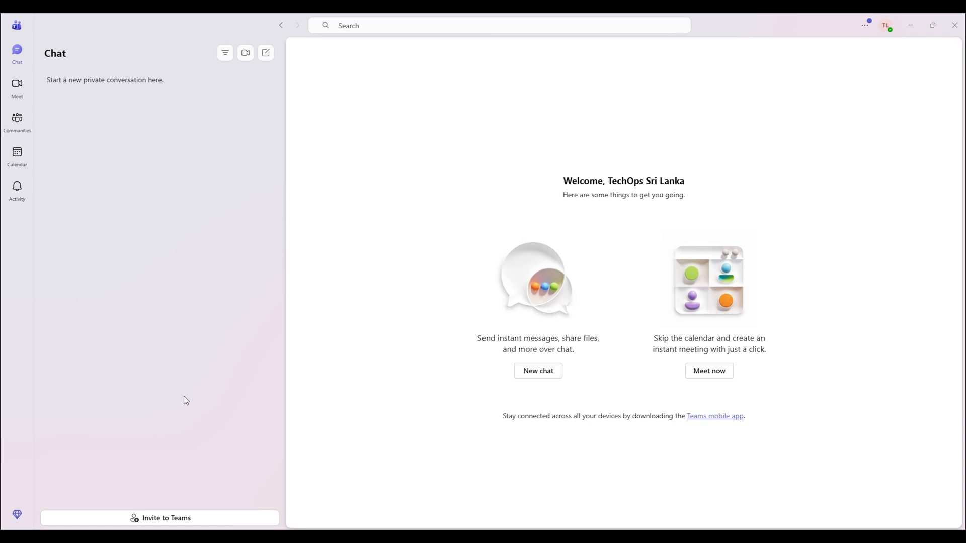
# - Start a new chat and browse the emoji and GIF choices available for its message
pyautogui.click(550, 371)
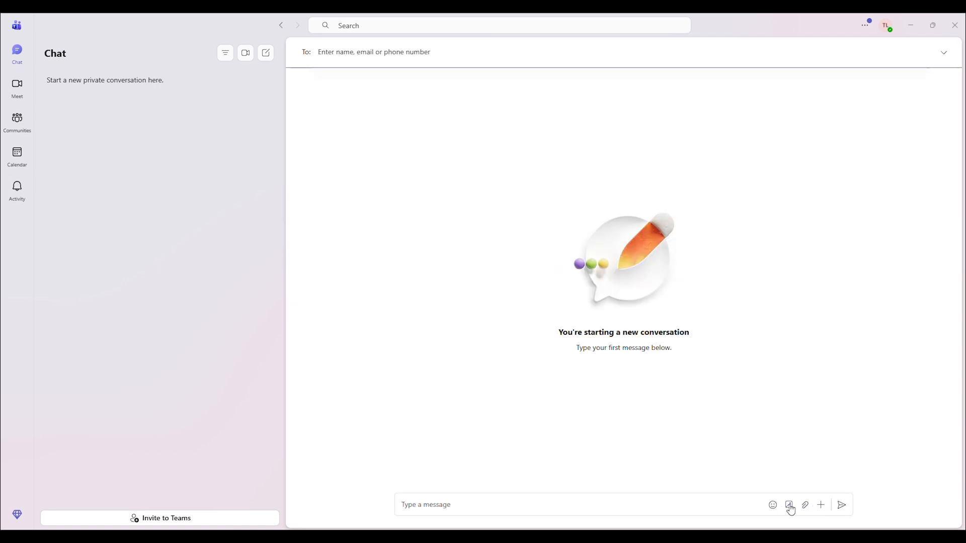
pyautogui.click(773, 505)
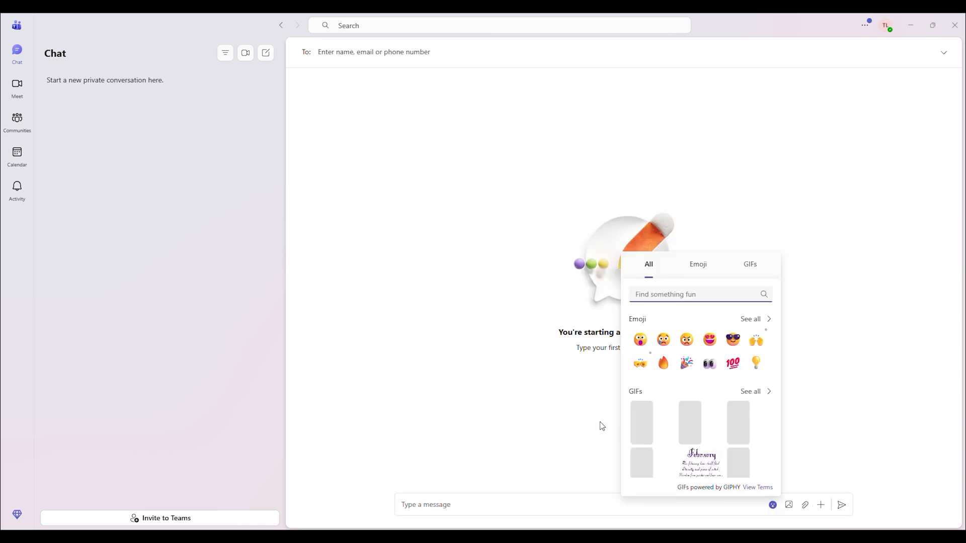
pyautogui.click(526, 394)
pyautogui.click(772, 505)
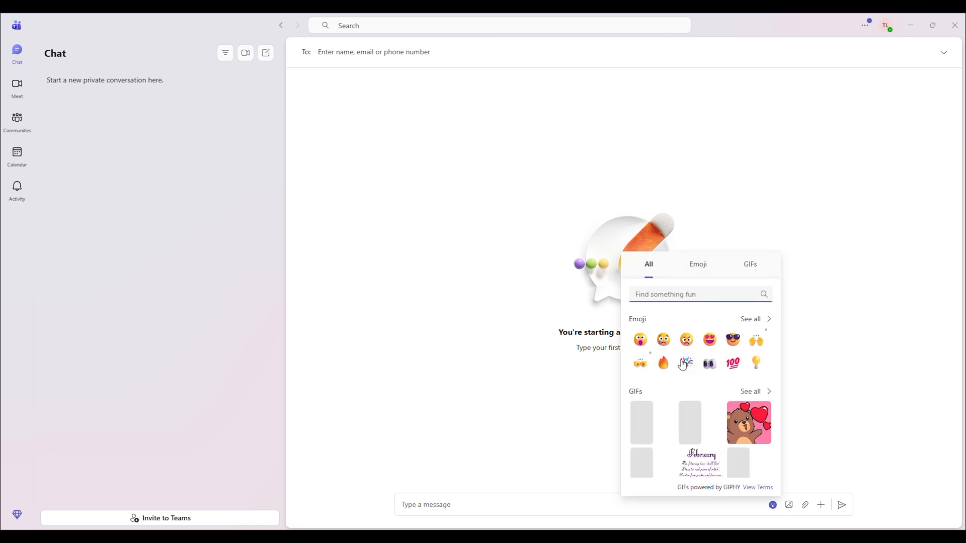
pyautogui.click(701, 269)
pyautogui.click(757, 272)
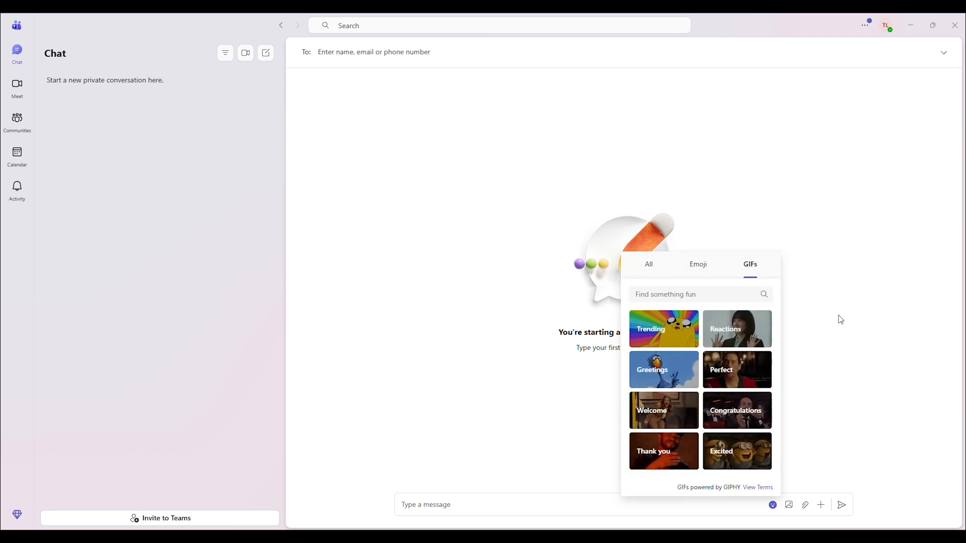
pyautogui.click(813, 458)
# - Create a community from the Business template, keeping the name Business
pyautogui.click(19, 120)
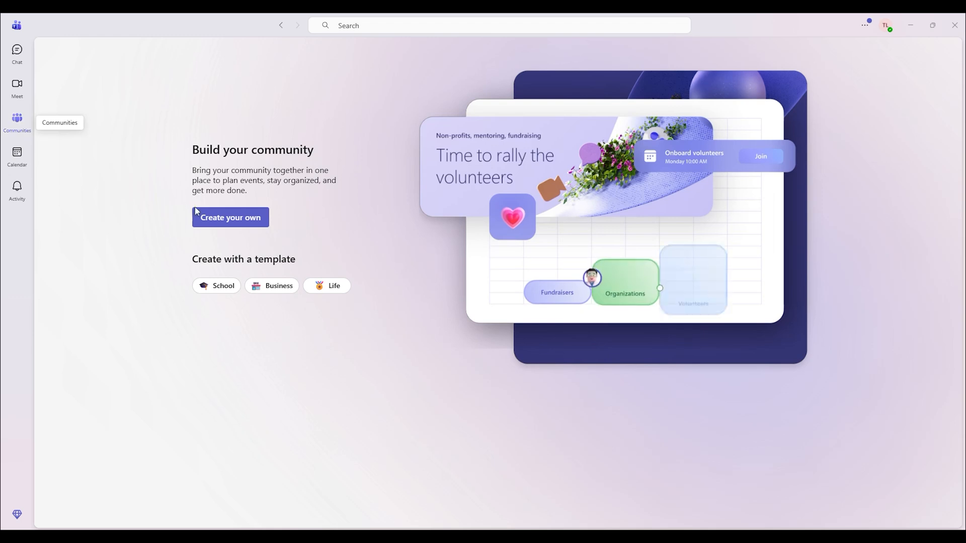
pyautogui.click(250, 217)
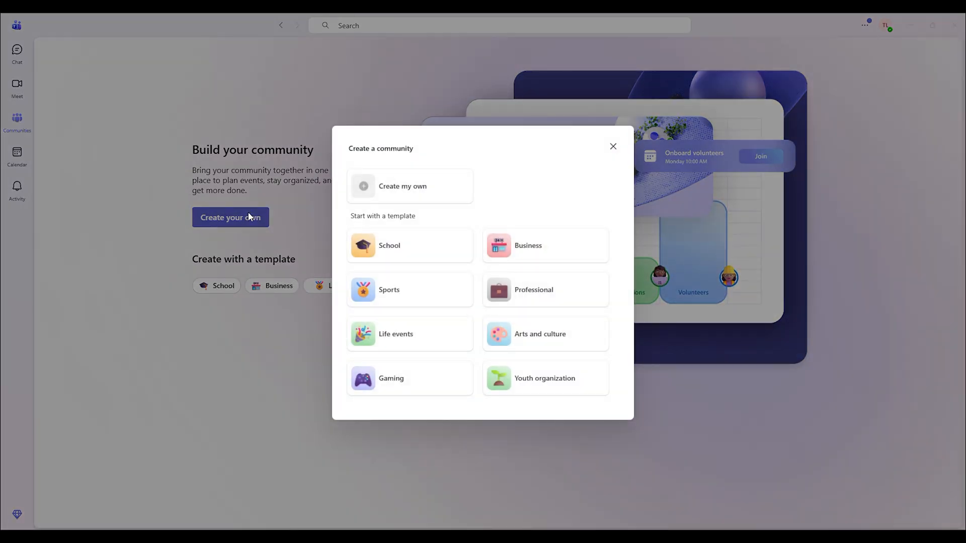
pyautogui.click(549, 249)
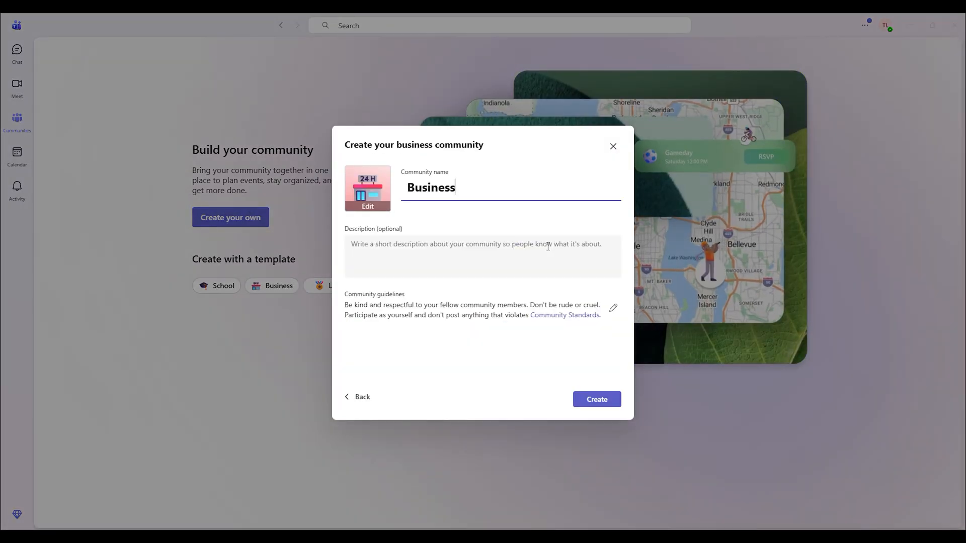
pyautogui.click(593, 401)
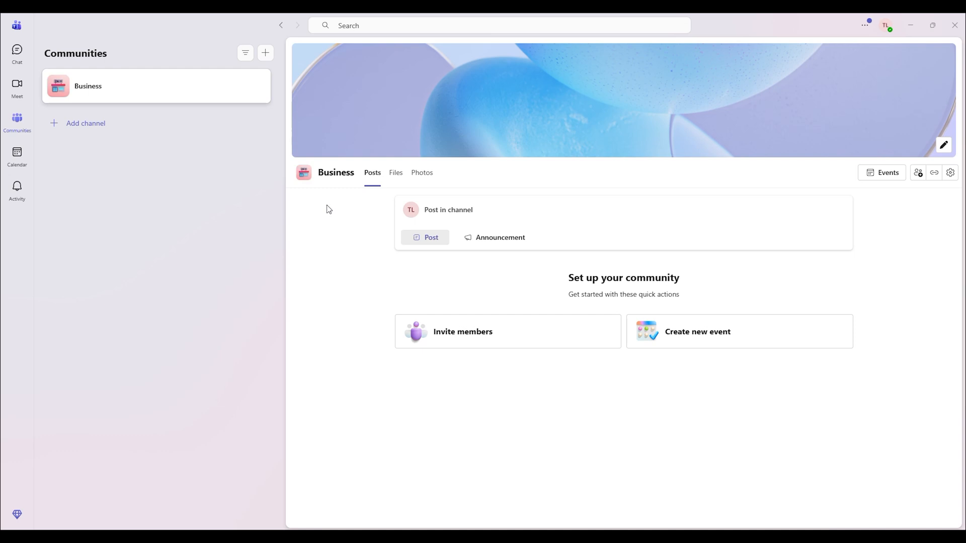
# - View the calendar, and show the availability status options for the signed-in account
pyautogui.click(16, 160)
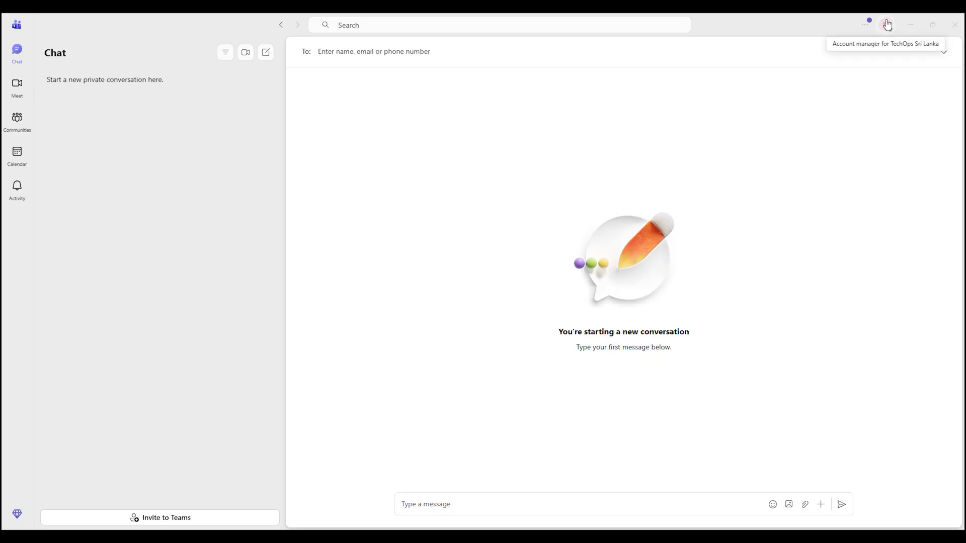
pyautogui.click(886, 26)
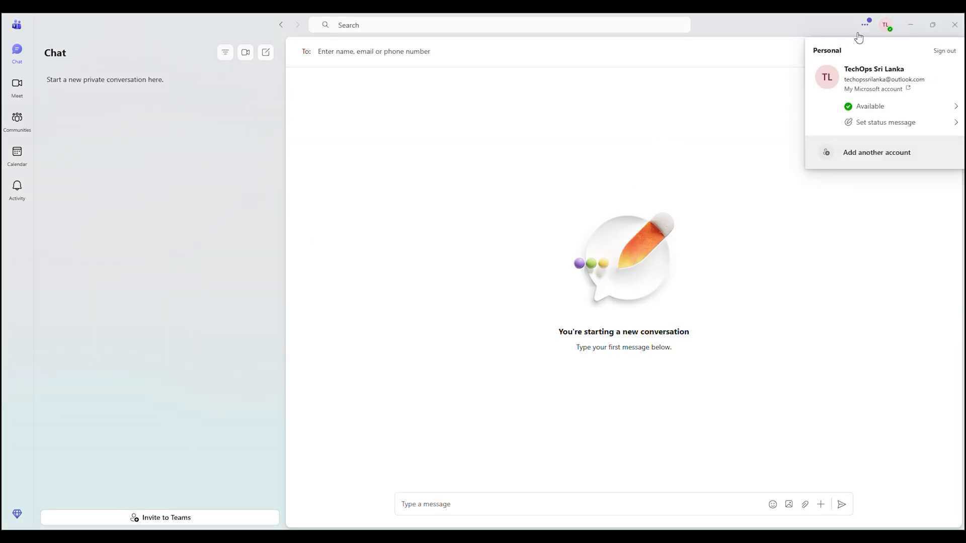
pyautogui.click(929, 105)
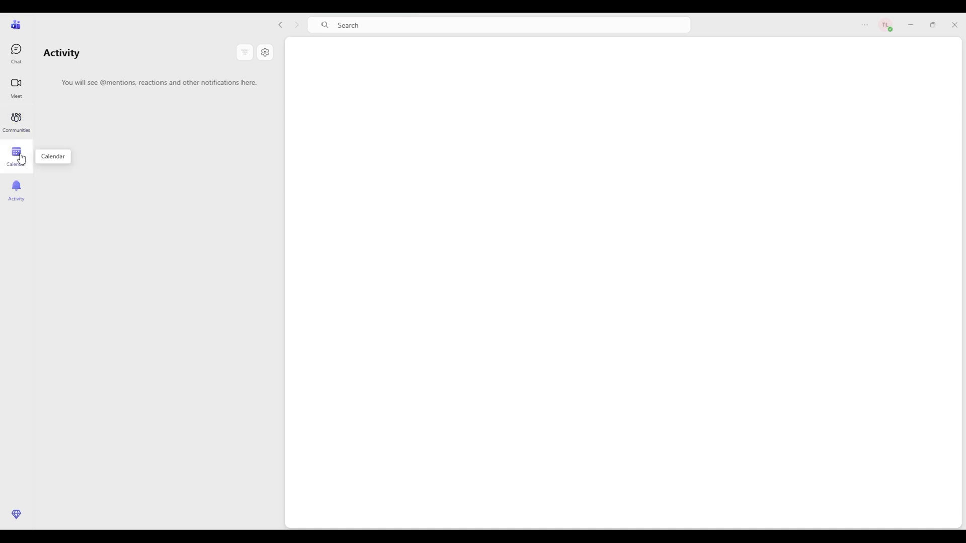
# - Create a new meeting in the calendar and title it "Monthly Sales Meeting"
pyautogui.click(21, 159)
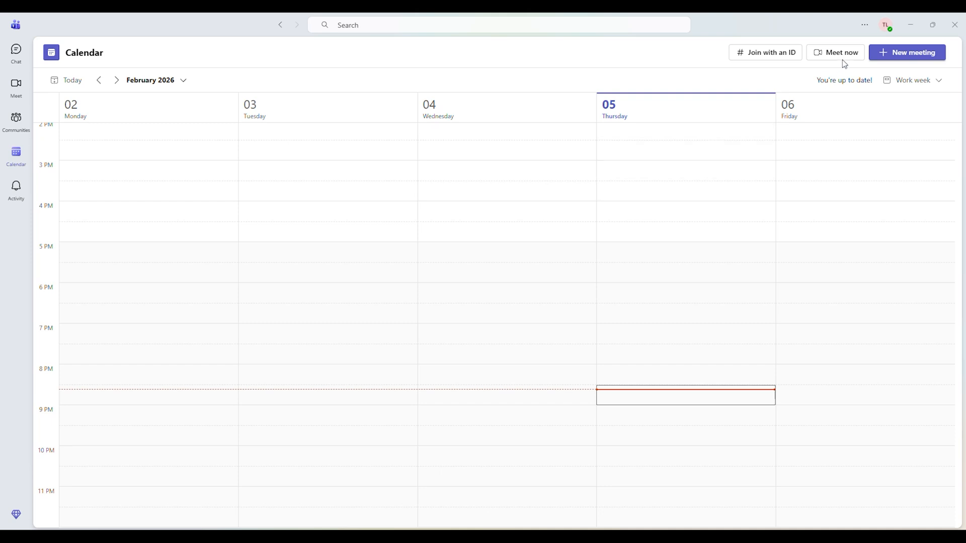
pyautogui.click(898, 53)
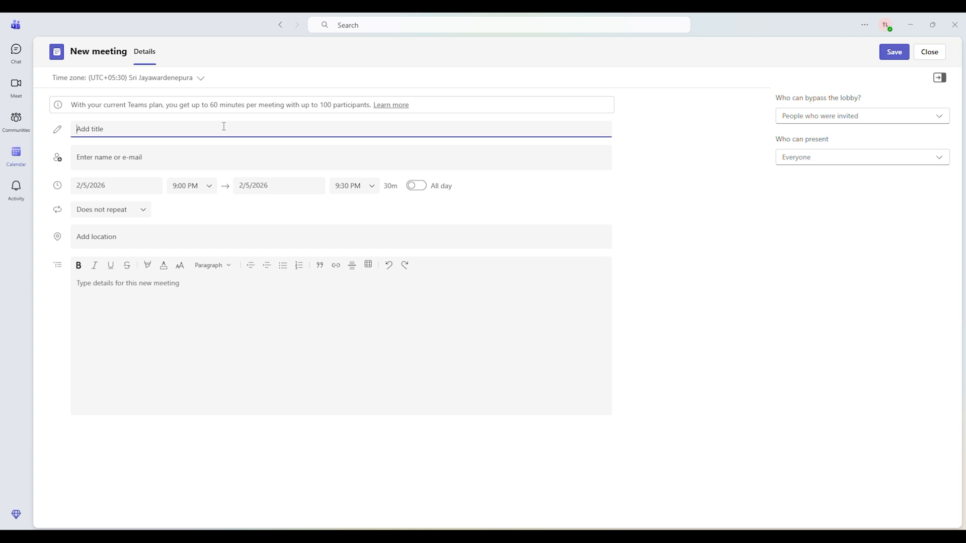
pyautogui.write('M')
pyautogui.write('onthly Sales Meeting')
# - Search for "techops" and add Techops Sri Lanka 2025 as a meeting participant
pyautogui.click(198, 160)
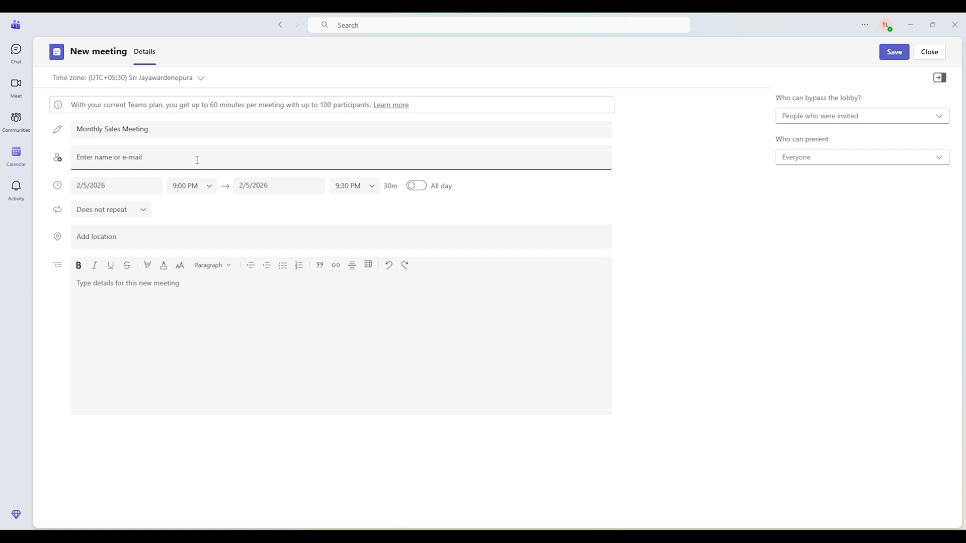
pyautogui.write('techops')
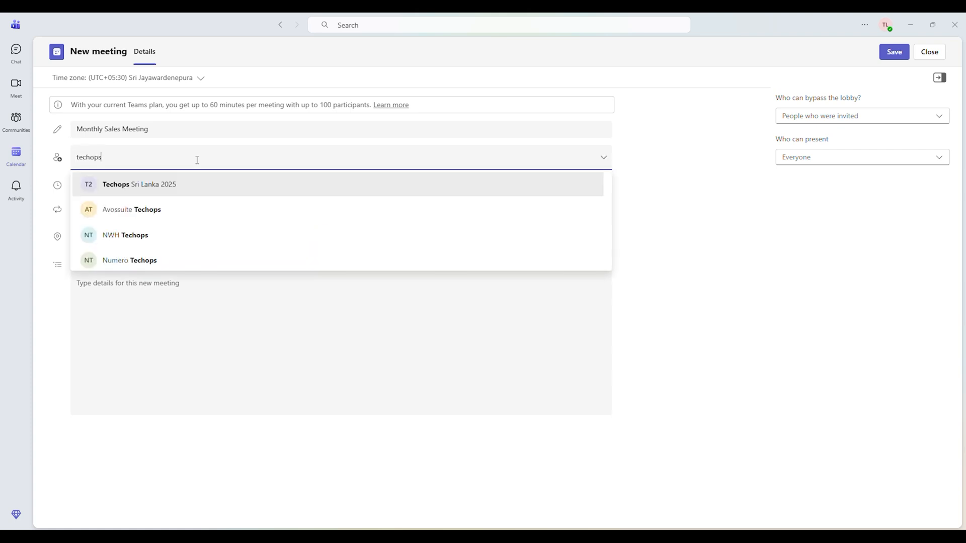
pyautogui.click(200, 183)
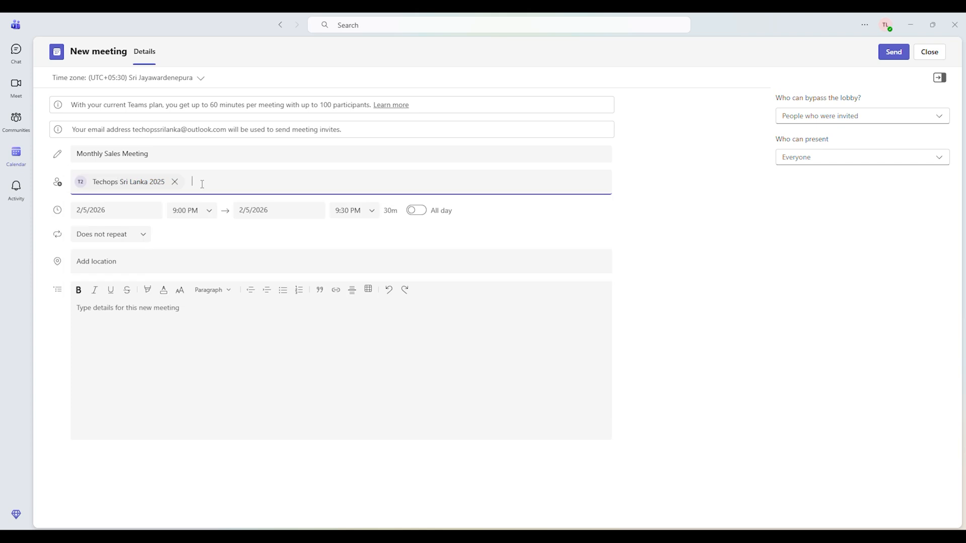
# - Schedule the meeting for 2/6/2026 from 9:00 AM to 10:00 AM, briefly switching the All day option on and off
pyautogui.click(137, 209)
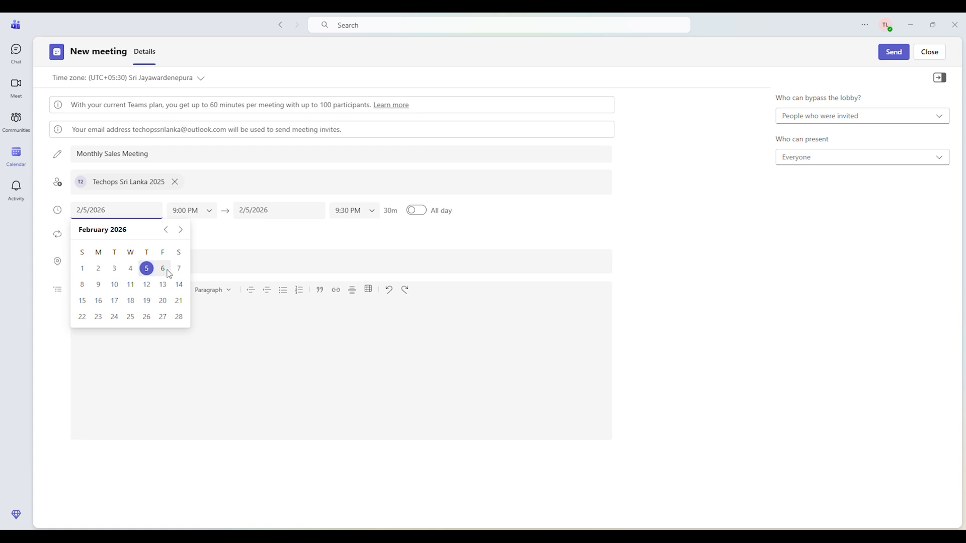
pyautogui.click(163, 269)
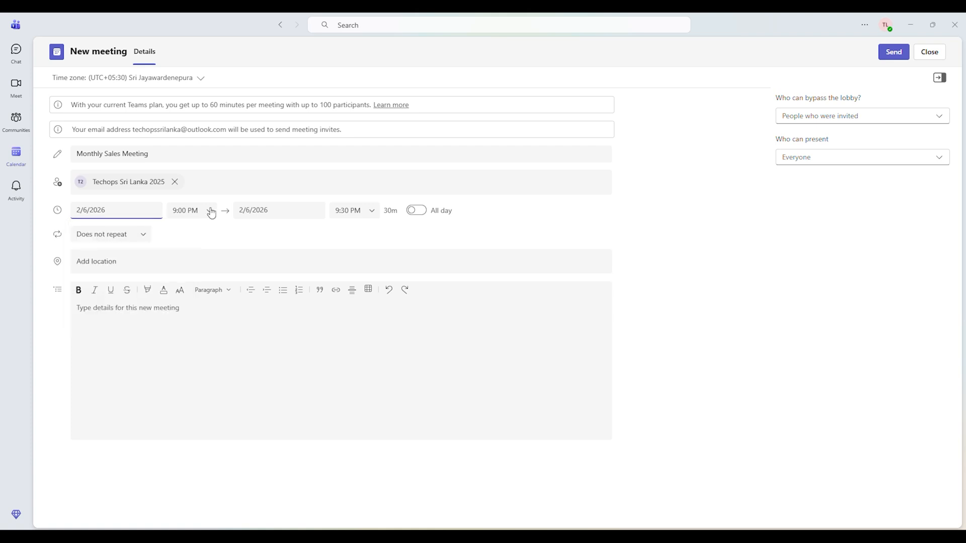
pyautogui.click(209, 211)
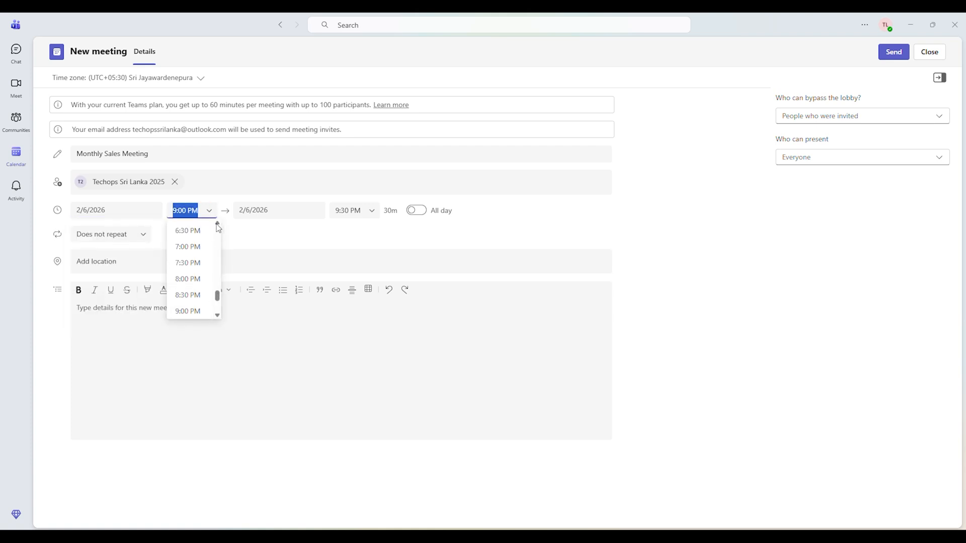
pyautogui.scroll(2, 218, 272)
pyautogui.moveTo(218, 285); pyautogui.dragTo(219, 265)
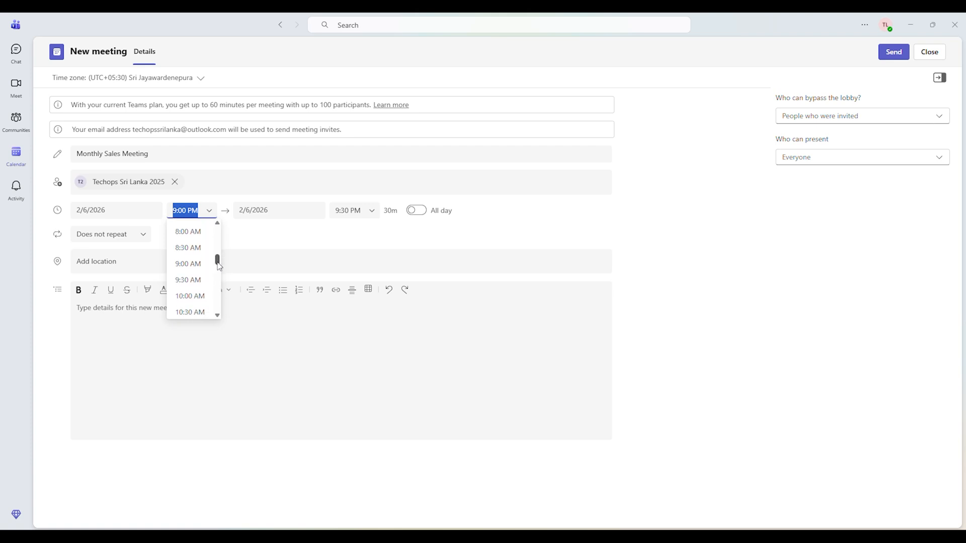
pyautogui.click(188, 263)
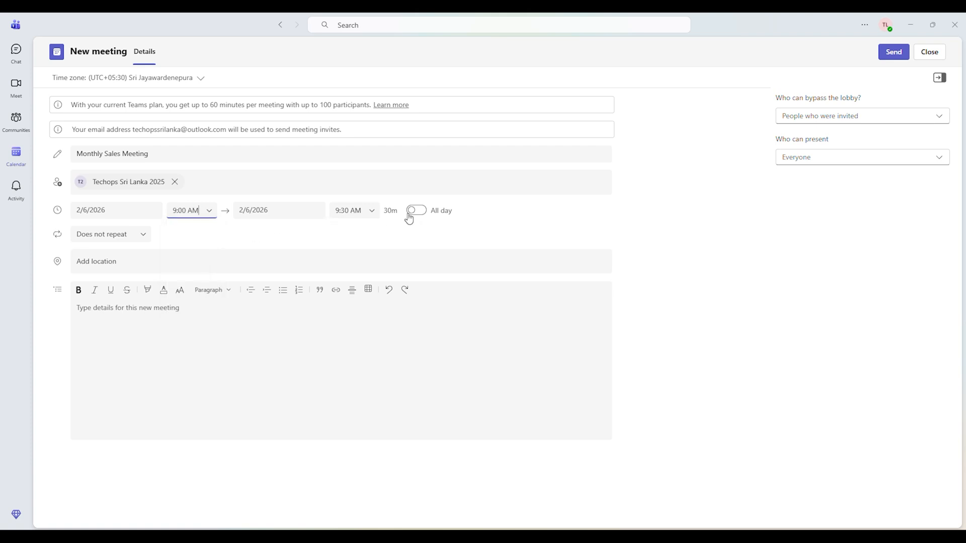
pyautogui.click(371, 210)
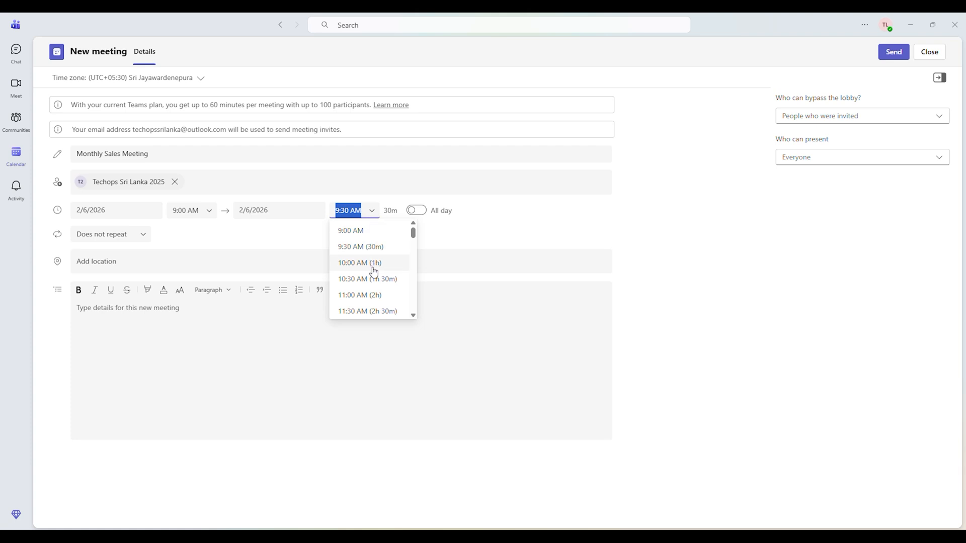
pyautogui.click(378, 263)
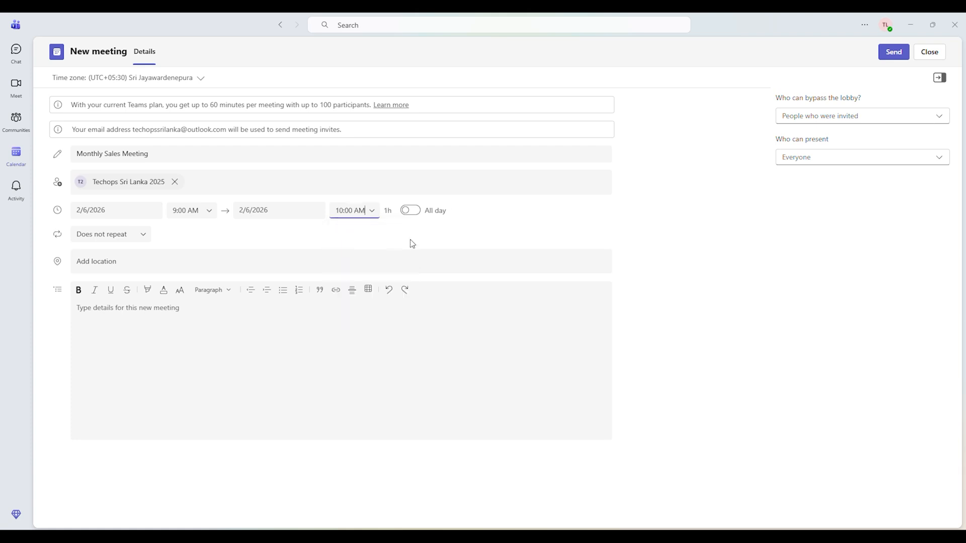
pyautogui.click(412, 211)
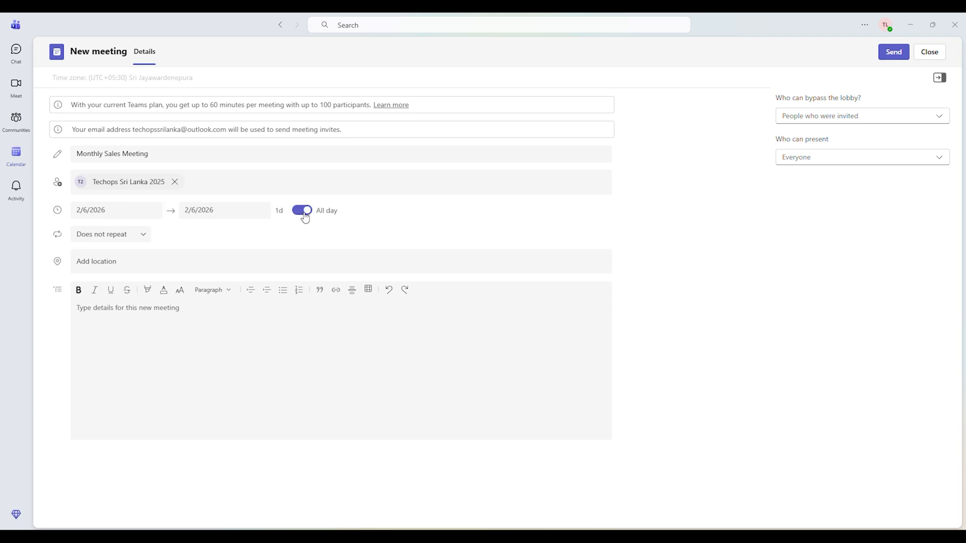
pyautogui.click(305, 211)
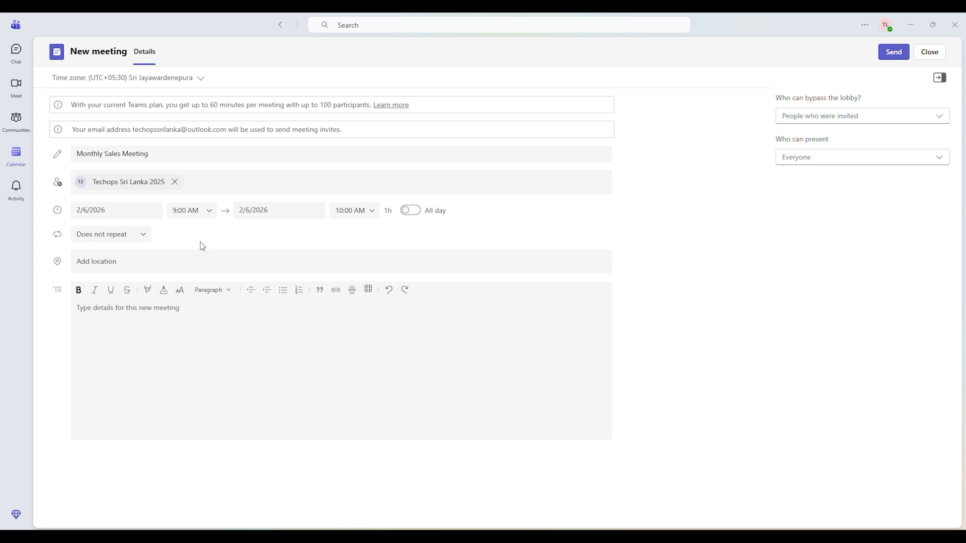
# - Open the custom recurrence settings for the meeting and try the Week, Month and Year repeat intervals in turn
pyautogui.click(149, 238)
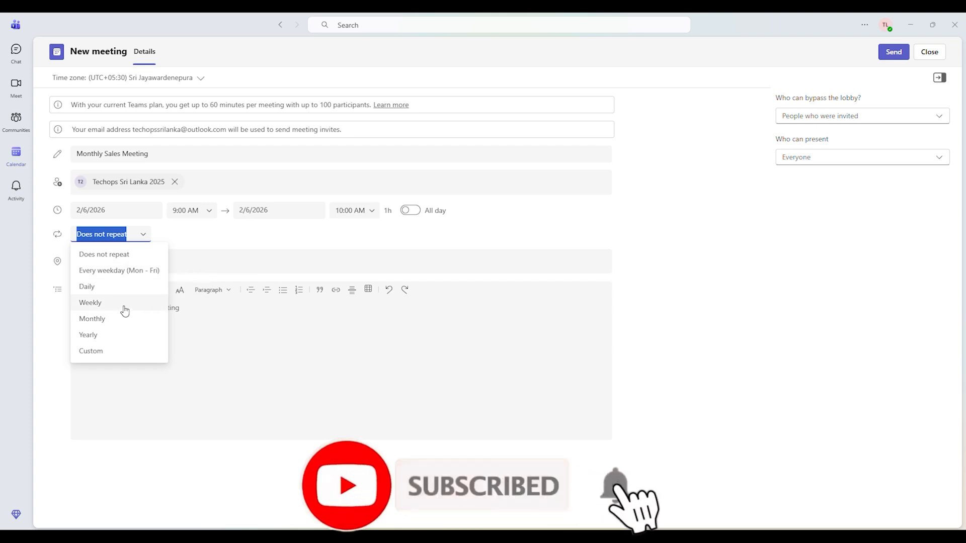
pyautogui.click(116, 356)
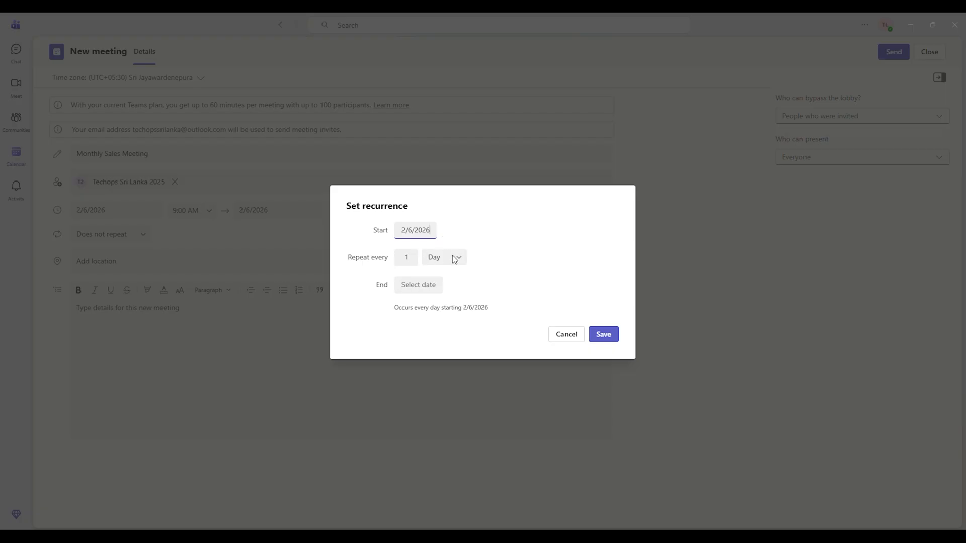
pyautogui.click(457, 260)
pyautogui.click(457, 260)
pyautogui.click(459, 261)
pyautogui.click(457, 293)
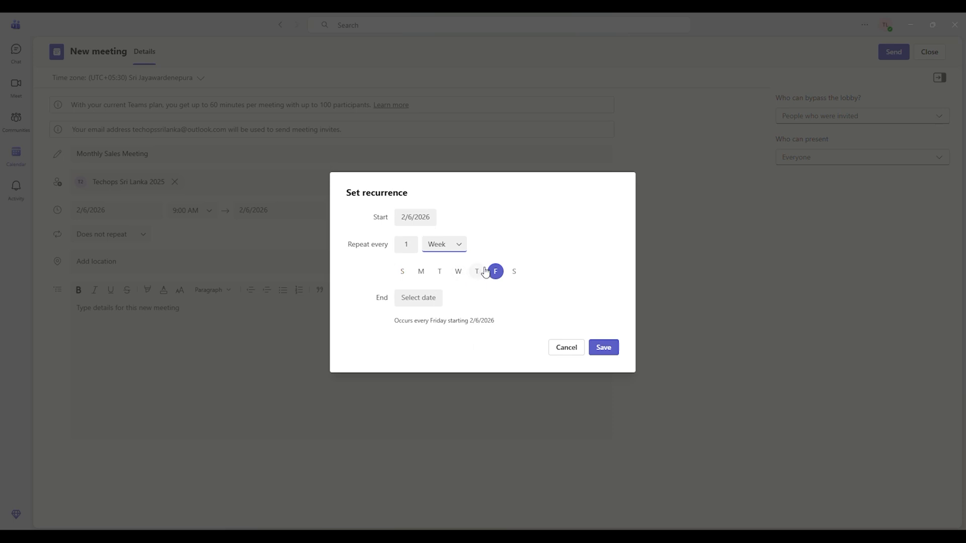
pyautogui.click(463, 251)
pyautogui.click(454, 297)
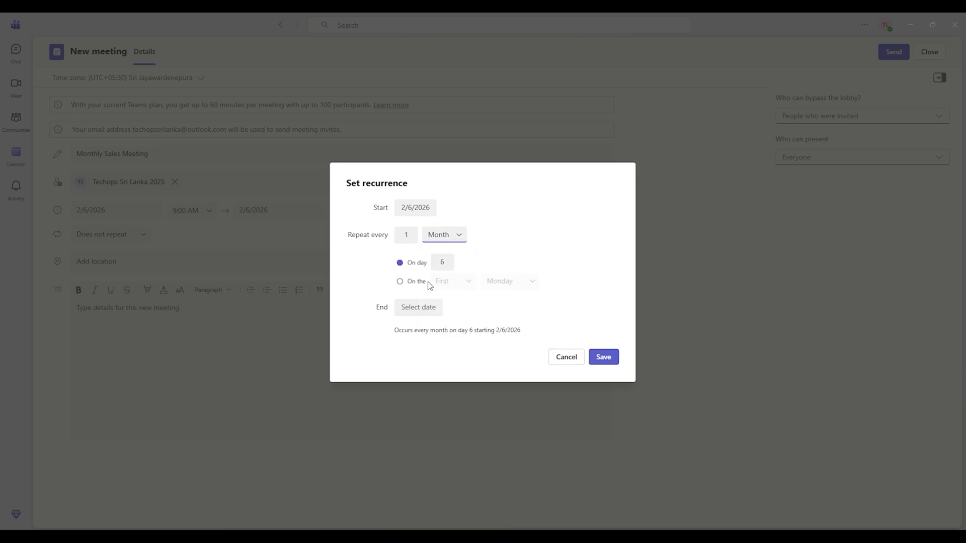
pyautogui.click(459, 235)
pyautogui.click(452, 302)
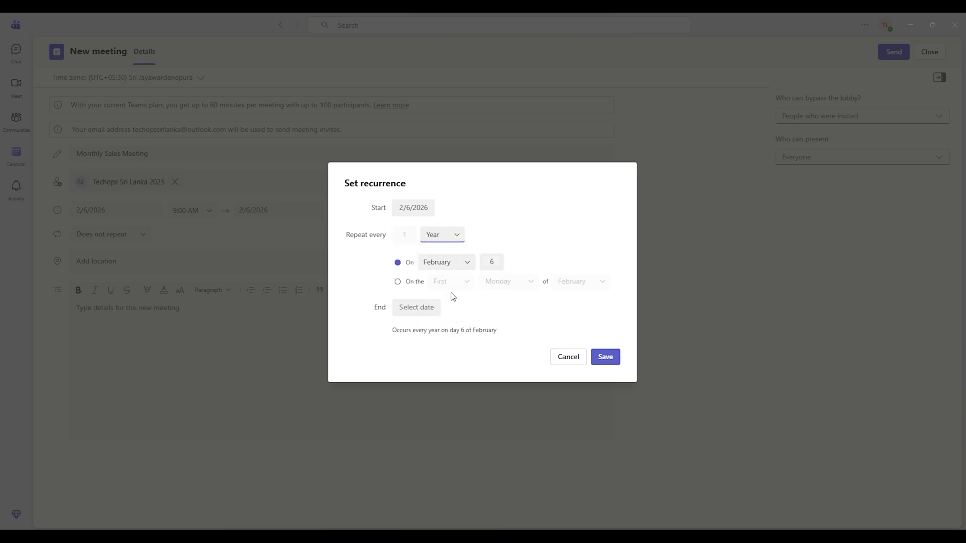
# - Try the weekly repeat interval, show the calendar for choosing an end date, and cancel the recurrence setup
pyautogui.click(457, 236)
pyautogui.click(441, 269)
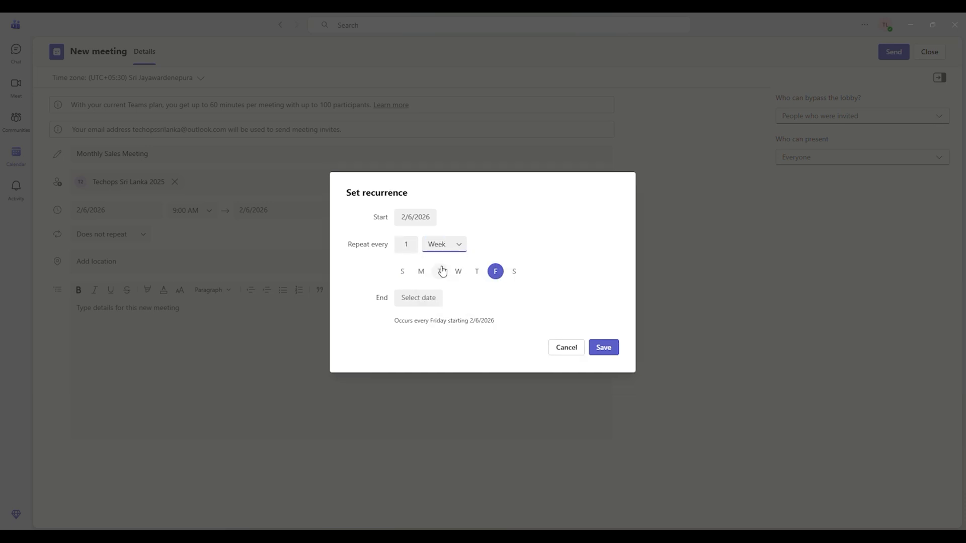
pyautogui.click(430, 300)
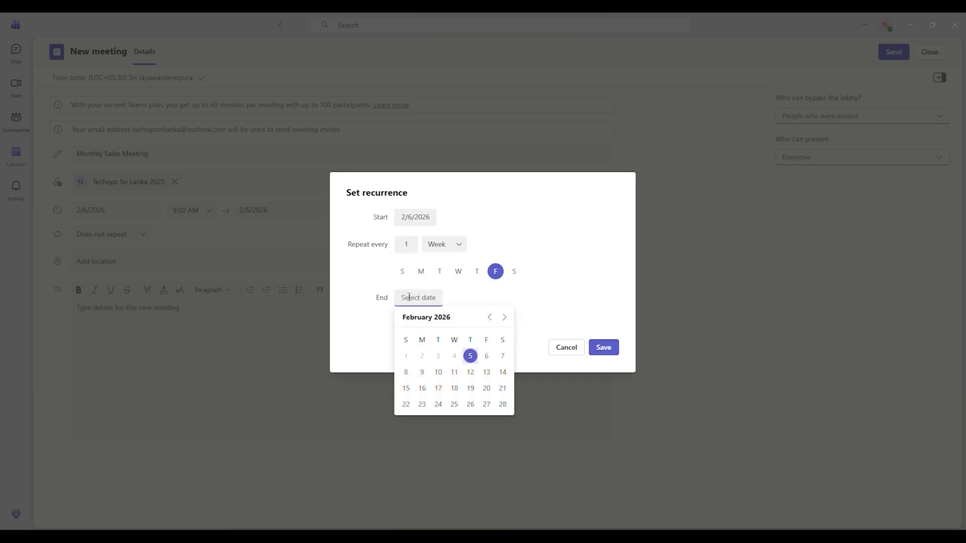
pyautogui.click(367, 333)
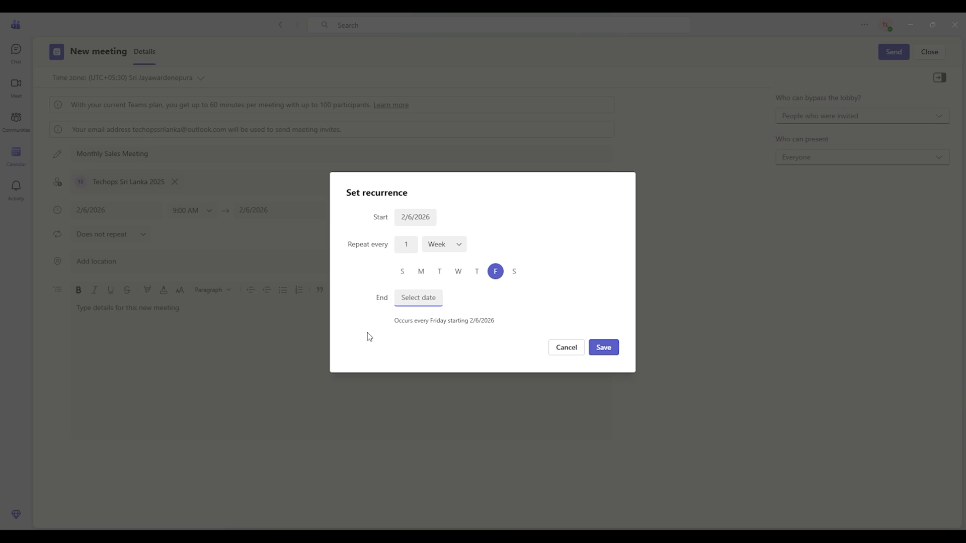
pyautogui.click(568, 348)
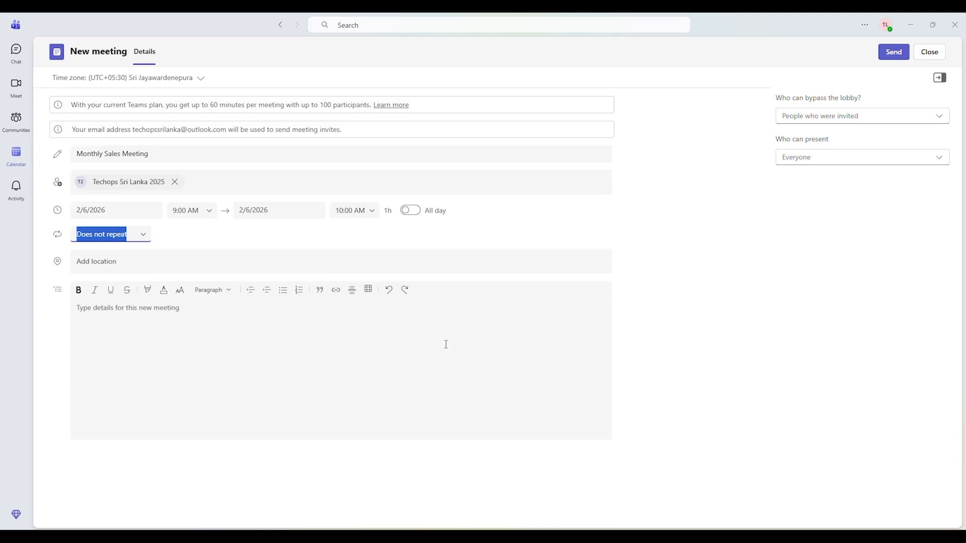
# - Write the meeting details as "Hi,", "Everyone please bring the sales reports" and "Thanks," on separate lines, signed with the sender's initials
pyautogui.click(204, 334)
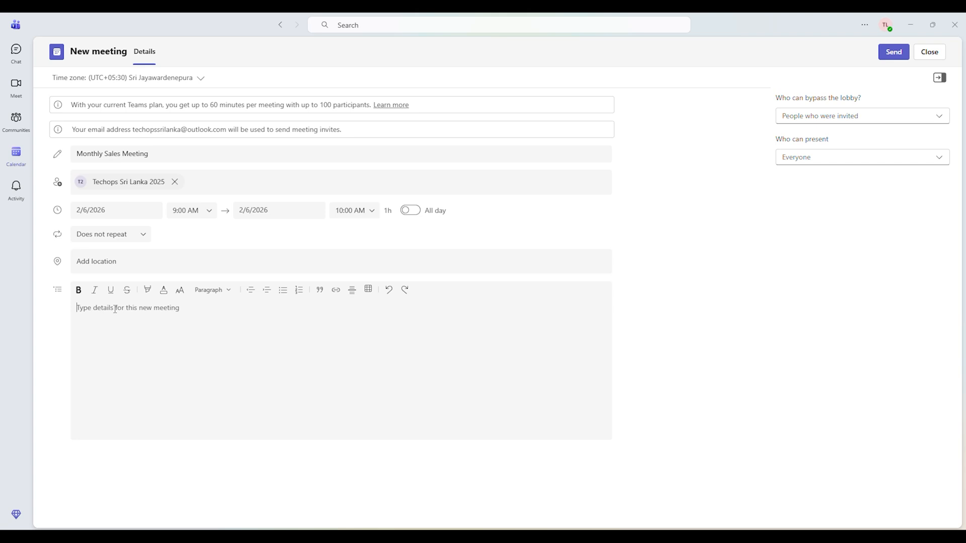
pyautogui.write('Hi')
pyautogui.press('Return')
pyautogui.write('W')
pyautogui.press('BackSpace')
pyautogui.write('Every one')
pyautogui.press('BackSpace')
pyautogui.press('BackSpace')
pyautogui.press('BackSpace')
pyautogui.press('BackSpace')
pyautogui.press('BackSpace')
pyautogui.press('BackSpace')
pyautogui.press('BackSpace')
pyautogui.press('BackSpace')
pyautogui.write('Everyone please bring the sales')
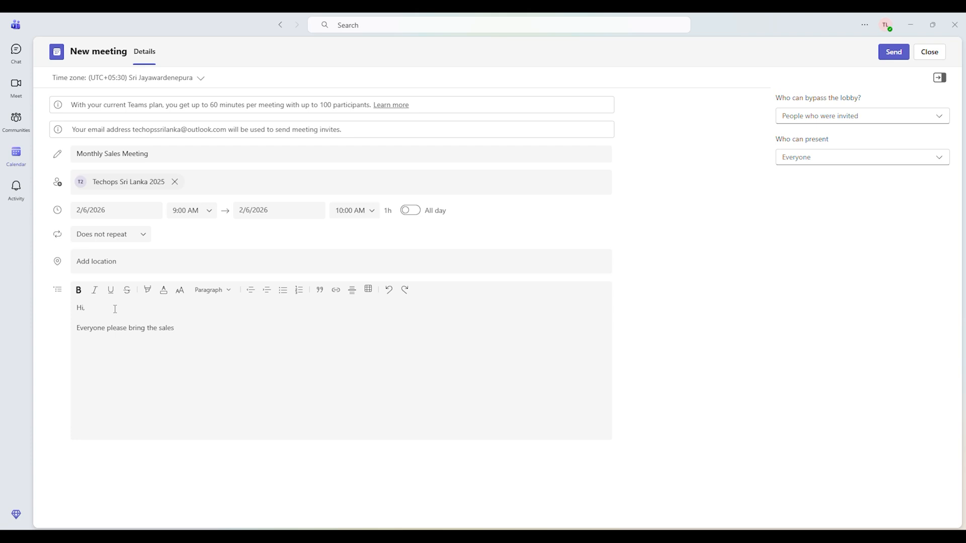
pyautogui.write(' repo')
pyautogui.write('rts ')
pyautogui.write('Tha')
pyautogui.write('nks,')
# - Check the options for who can bypass the lobby and who can present, and send the meeting invitation
pyautogui.click(935, 123)
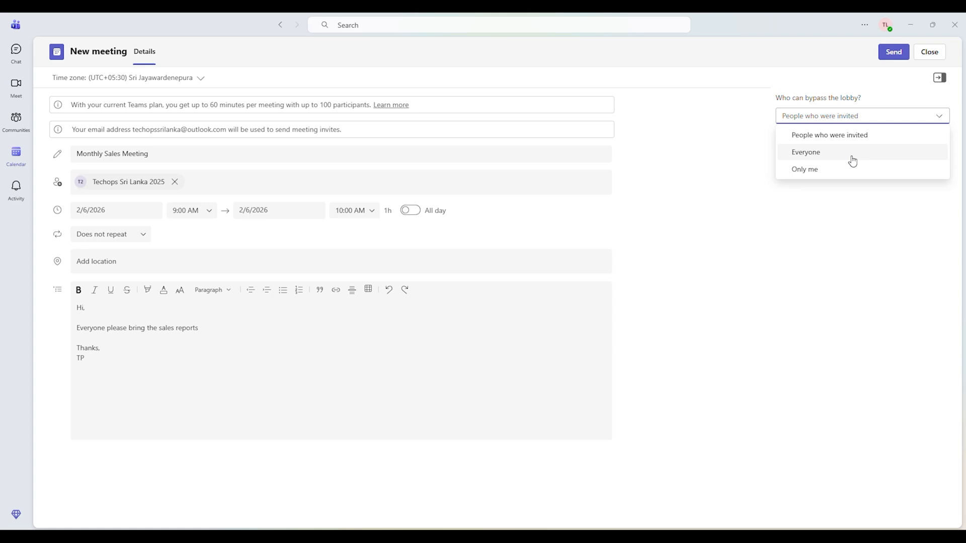
pyautogui.click(848, 202)
pyautogui.click(850, 160)
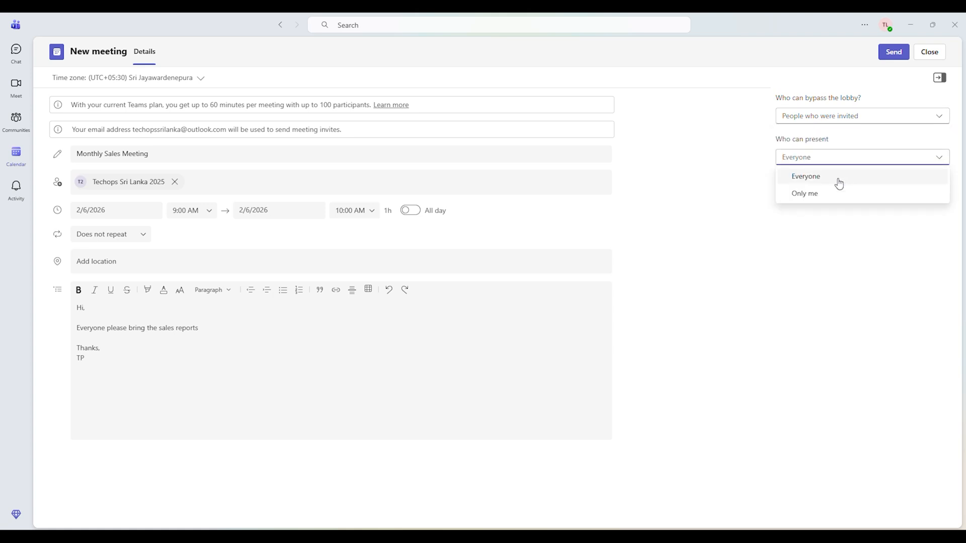
pyautogui.click(827, 225)
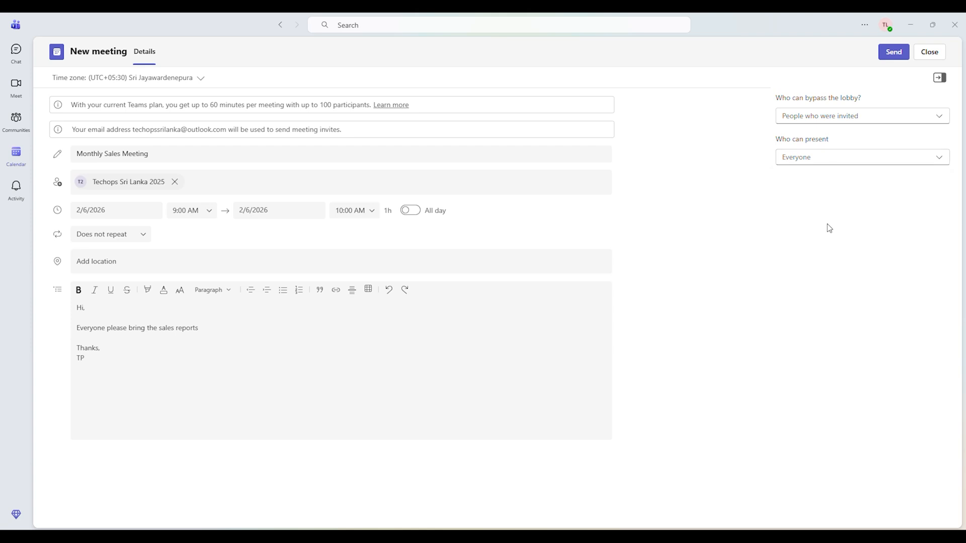
pyautogui.click(885, 59)
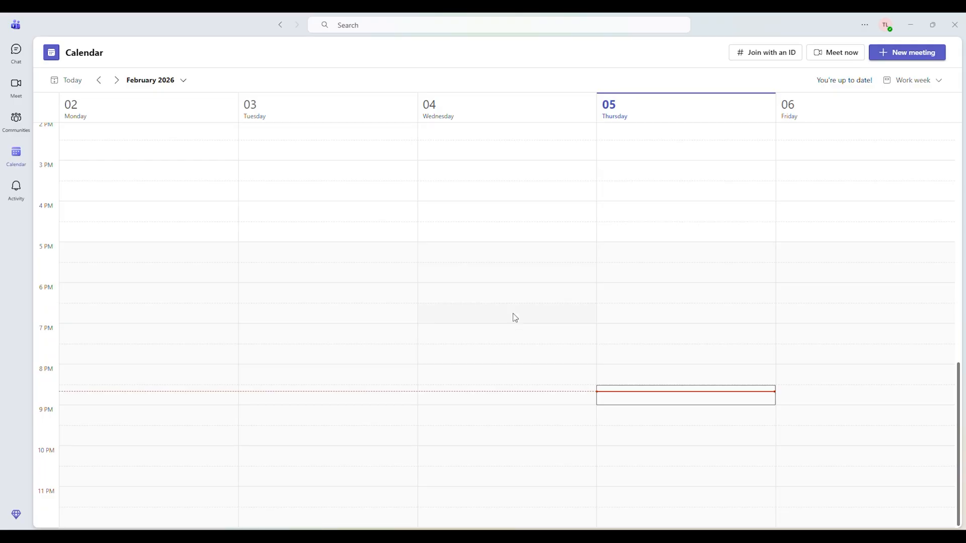
pyautogui.scroll(6, 695, 273)
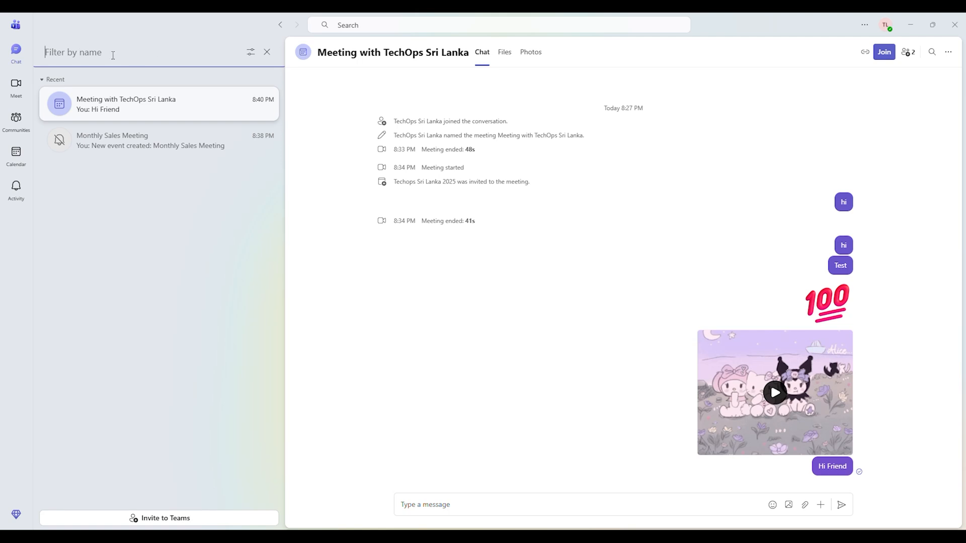
# - Close the chat filter, generate a shareable link for an instant Meeting with TechOps Sri Lanka, and copy it
pyautogui.click(265, 53)
pyautogui.click(245, 53)
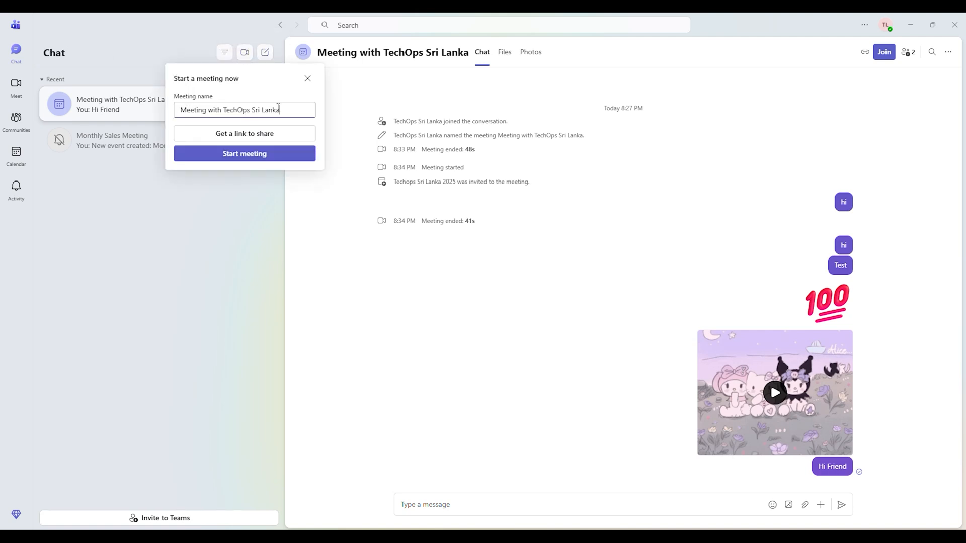
pyautogui.click(246, 136)
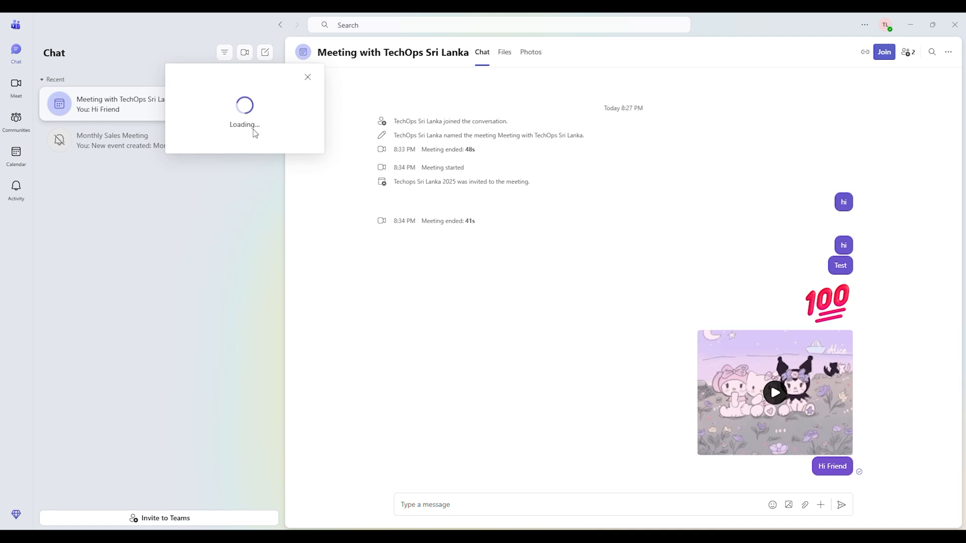
pyautogui.click(309, 112)
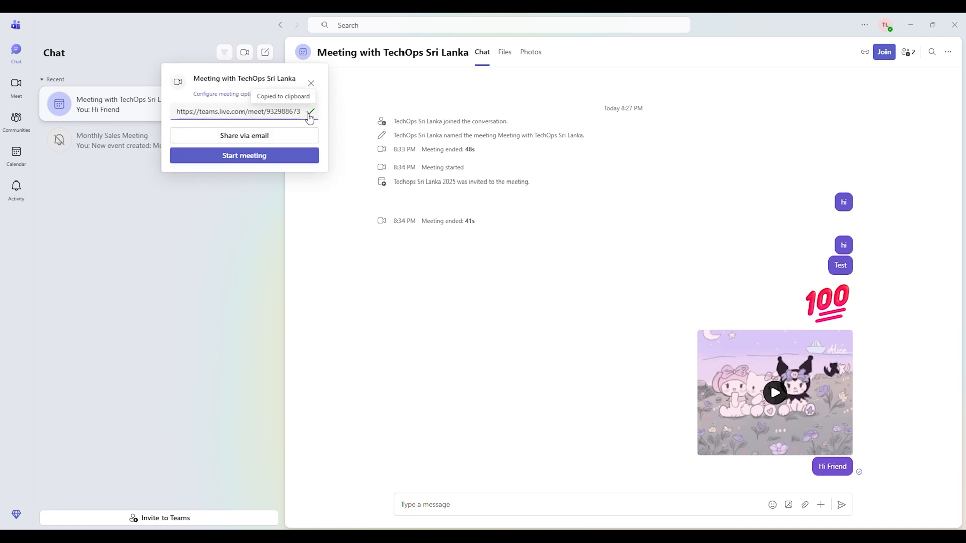
pyautogui.click(309, 114)
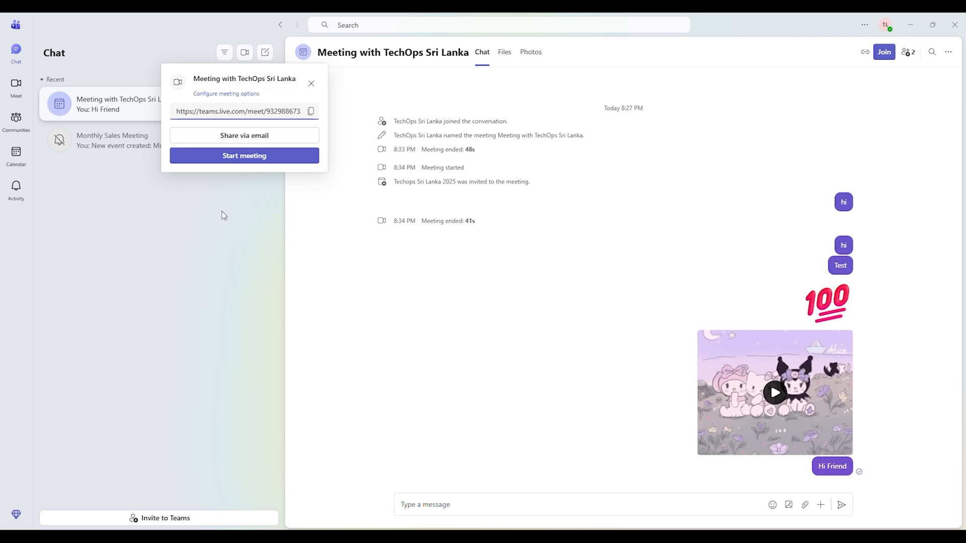
# - Start a new chat and dismiss the recipient suggestions
pyautogui.click(265, 52)
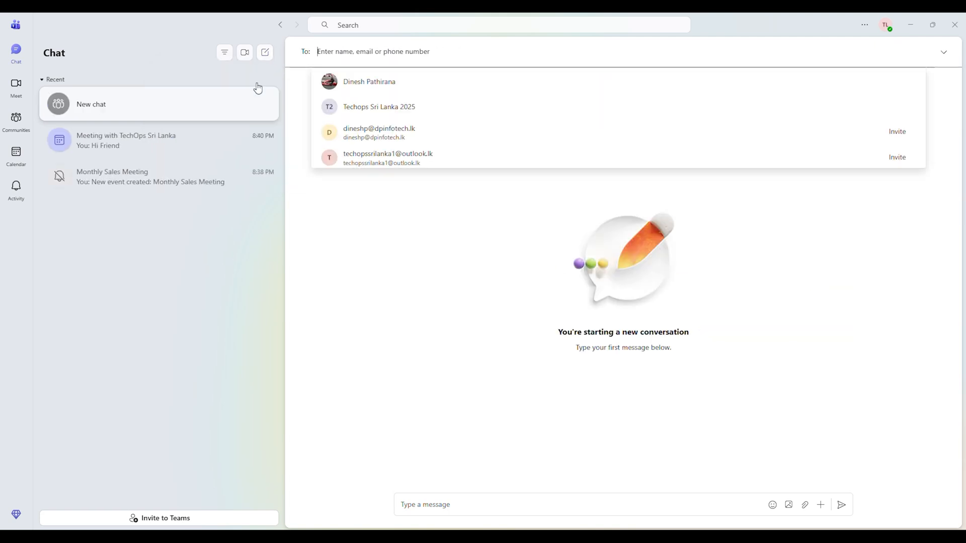
pyautogui.click(191, 109)
pyautogui.click(243, 287)
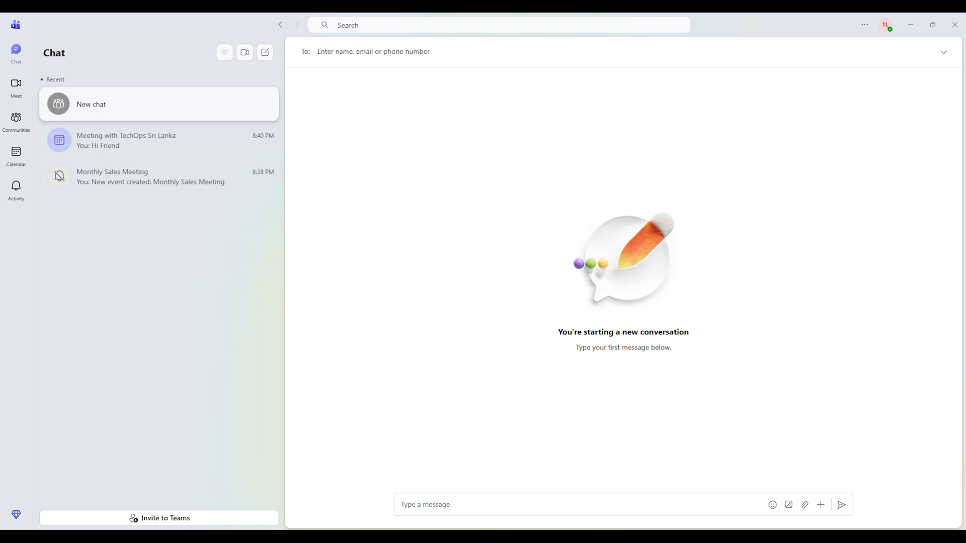
# - Open the settings and review the General options for system, windows, chats, meetings and regional formats
pyautogui.click(865, 25)
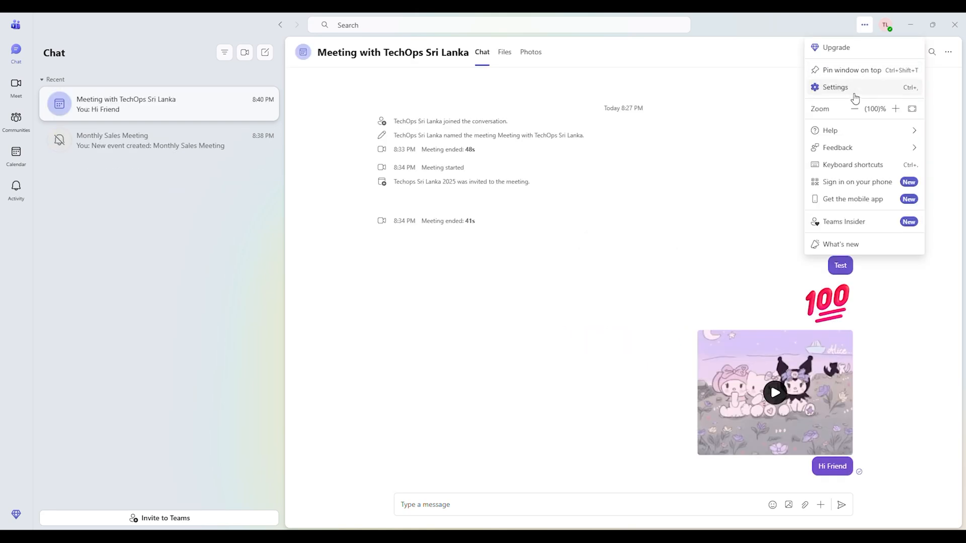
pyautogui.click(857, 95)
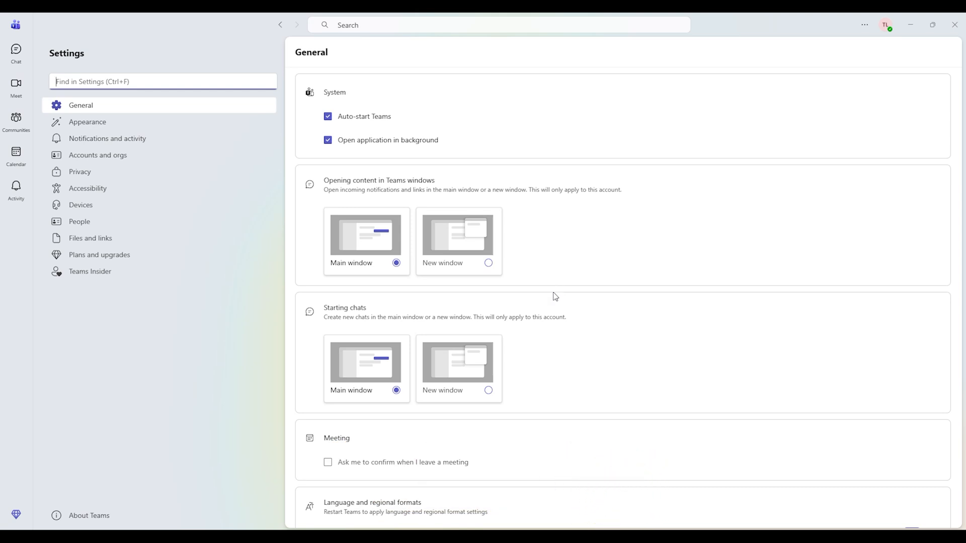
pyautogui.scroll(-2, 516, 257)
pyautogui.scroll(-2, 517, 256)
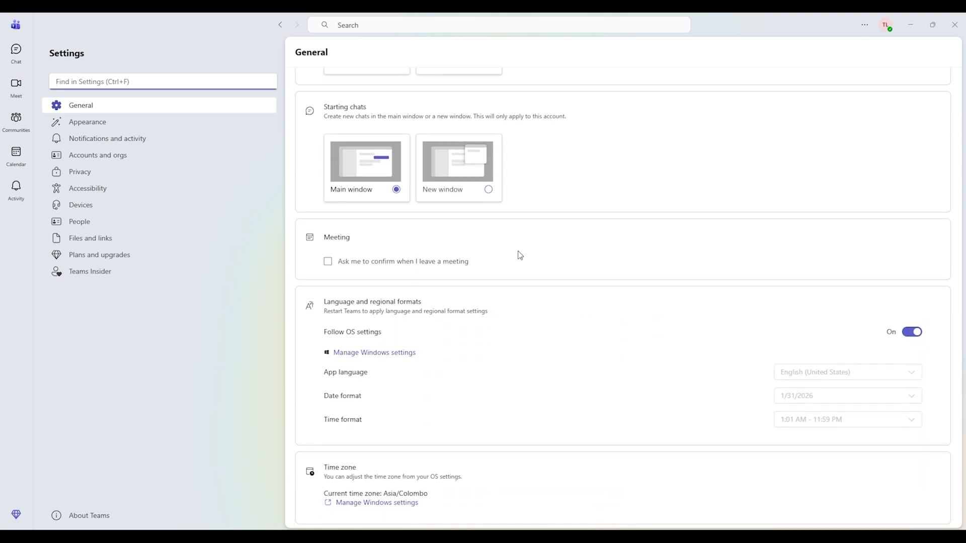
pyautogui.scroll(3, 523, 252)
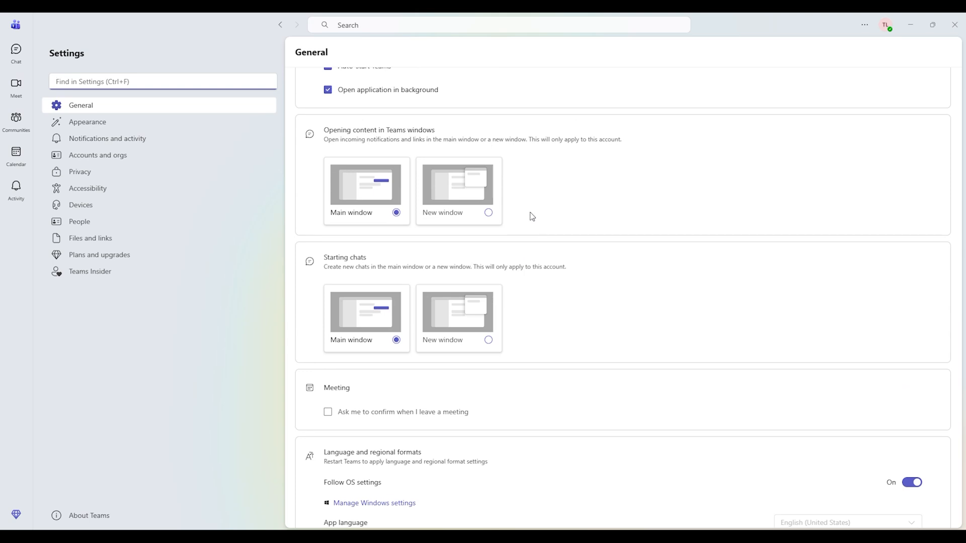
pyautogui.scroll(-4, 553, 285)
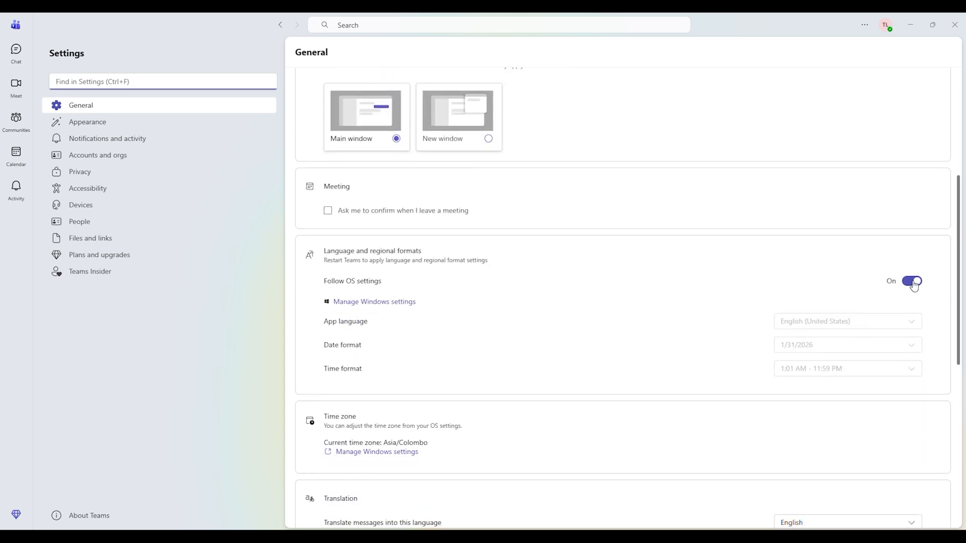
# - Switch Follow OS settings off and back on for language and regional formats, and view the translation options
pyautogui.click(922, 287)
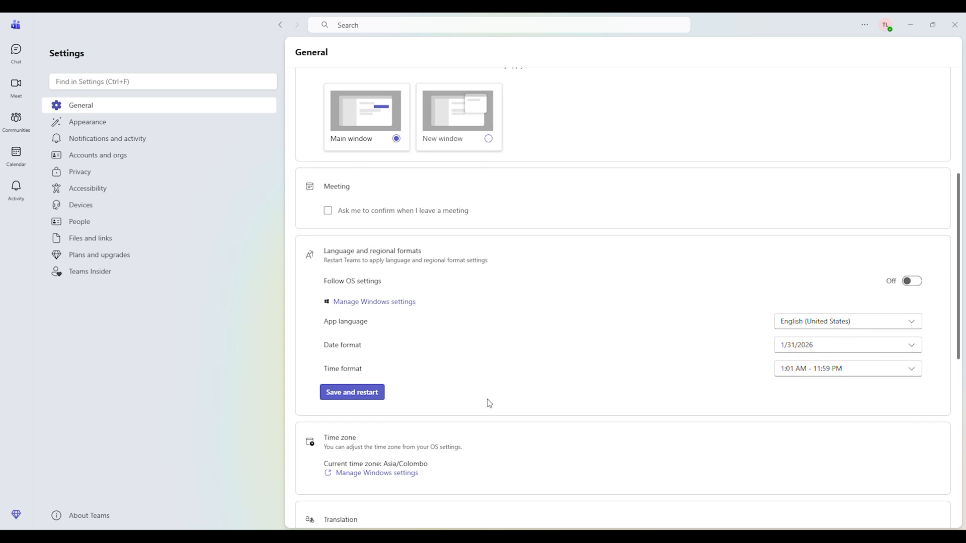
pyautogui.click(917, 280)
pyautogui.scroll(-4, 612, 352)
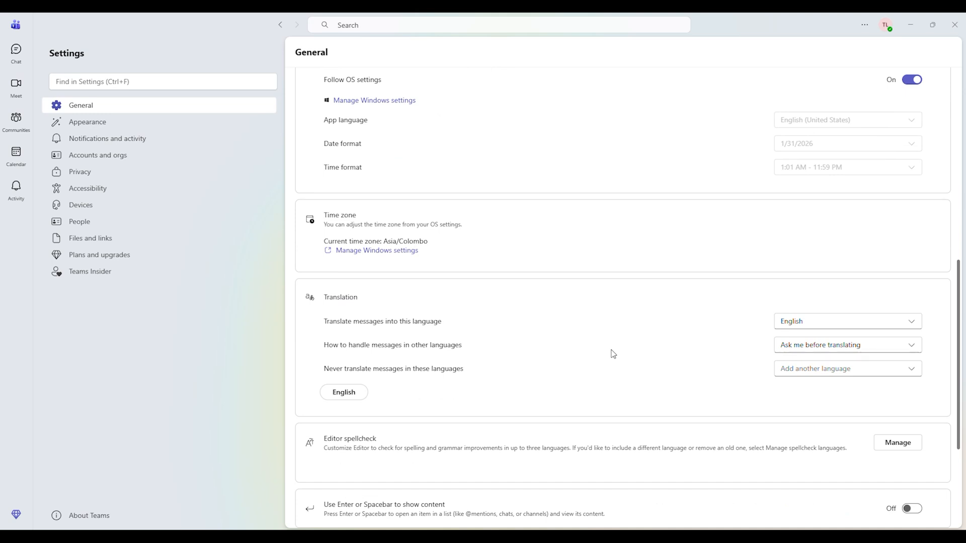
# - Try the Dark theme in the Appearance settings and set the theme to Light
pyautogui.click(98, 124)
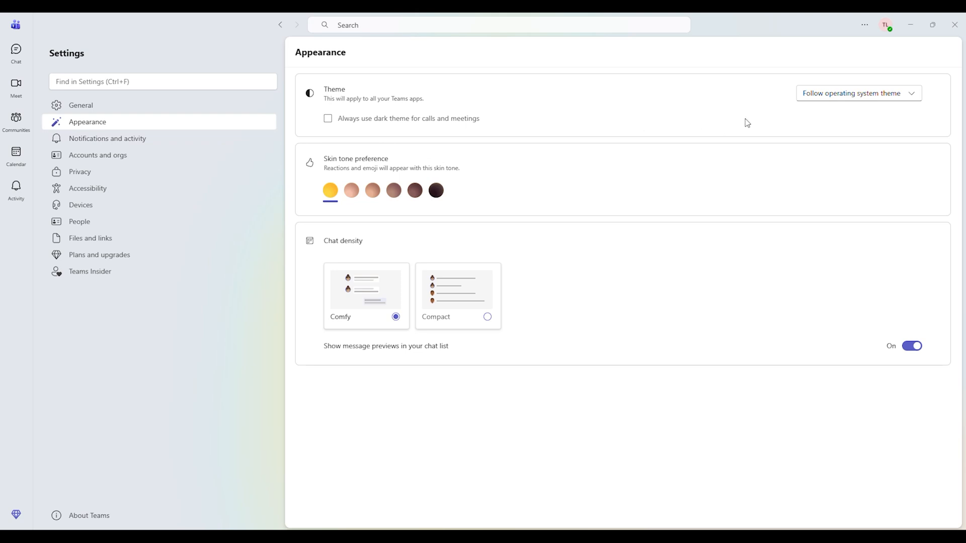
pyautogui.click(879, 97)
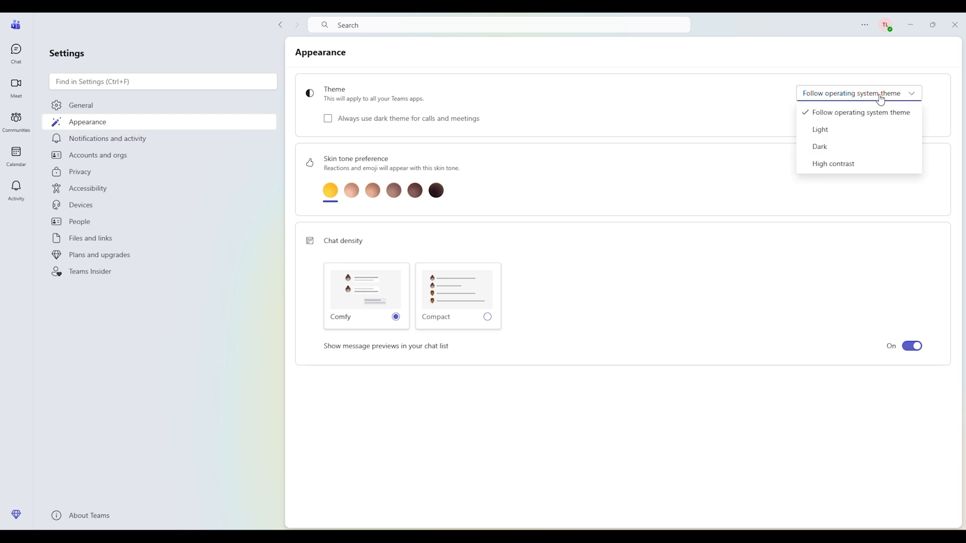
pyautogui.click(837, 150)
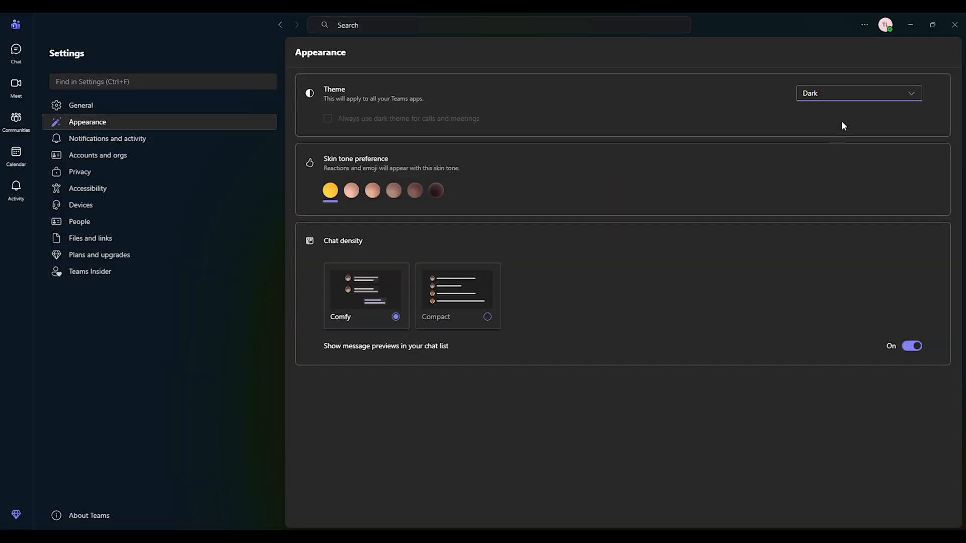
pyautogui.click(853, 95)
pyautogui.click(845, 129)
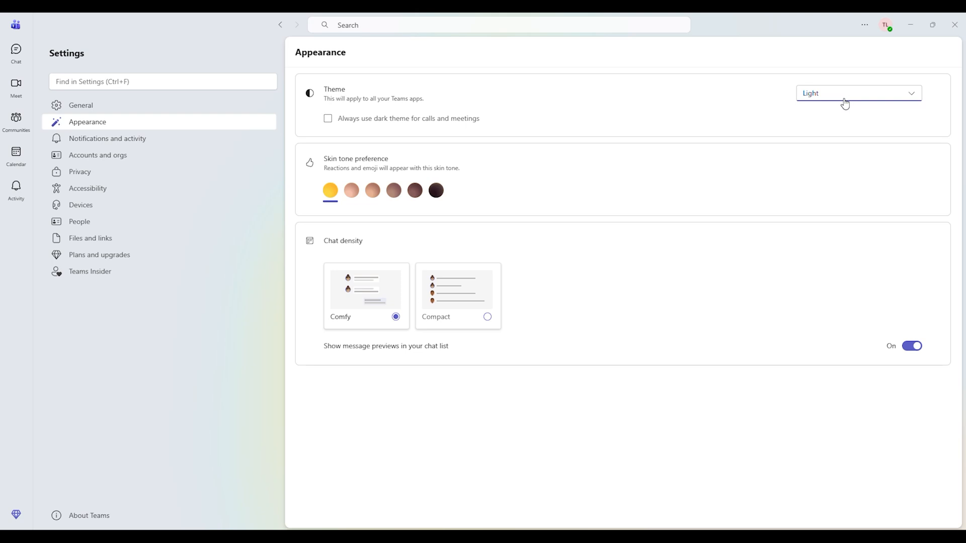
# - Review the audio and video options in the Devices settings, and return to the chats
pyautogui.click(90, 208)
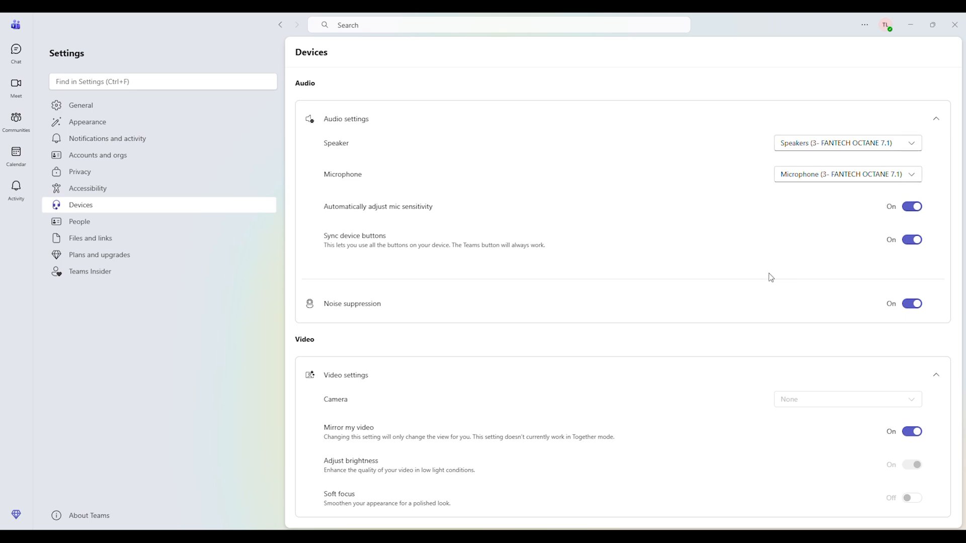
pyautogui.scroll(-1, 770, 277)
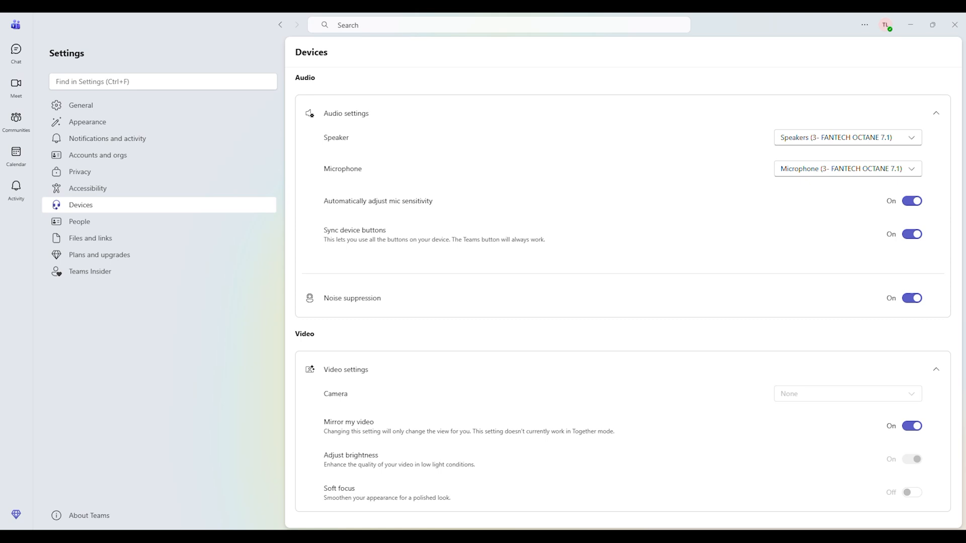
pyautogui.click(16, 51)
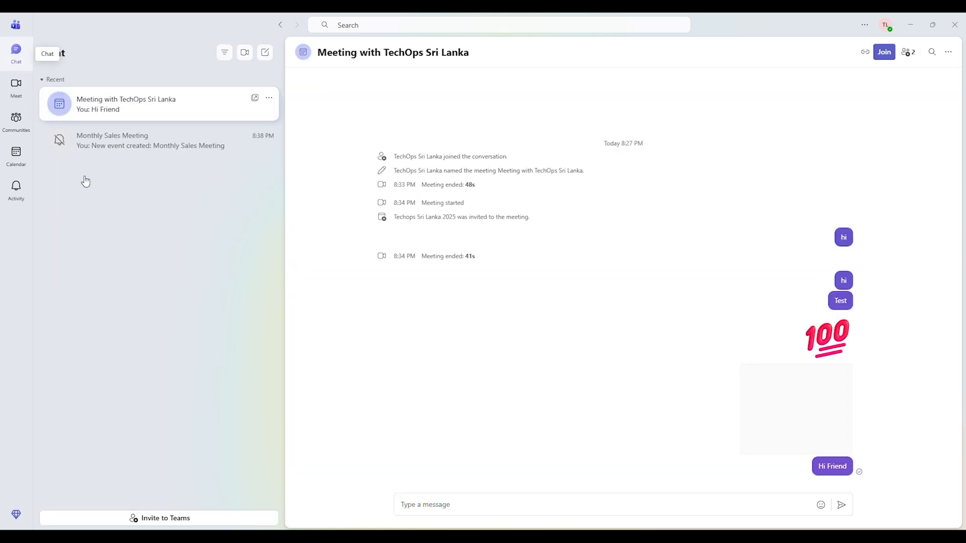